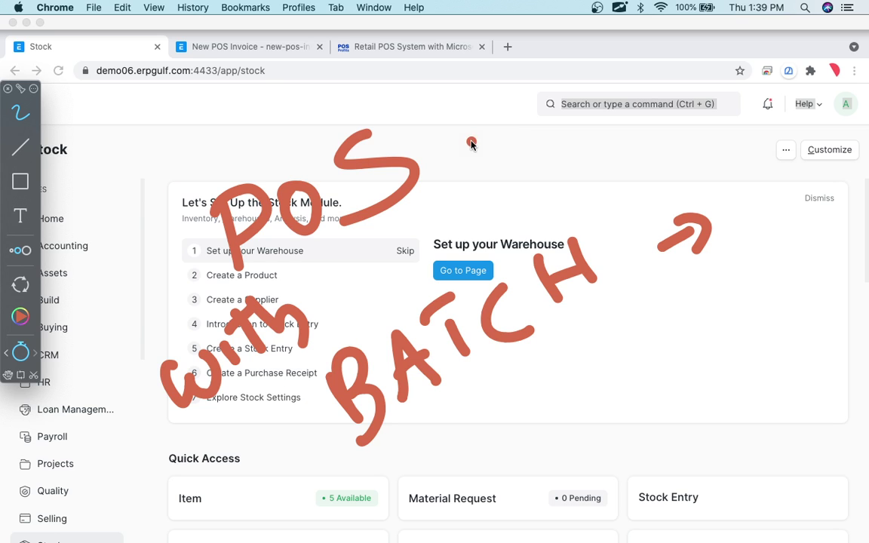
# Sketch arrows on screen and handwrite the notes 'Medical' and 'Panadol - 30'.
pyautogui.moveTo(471, 141)
pyautogui.mouseDown()
pyautogui.moveTo(461, 126)
pyautogui.moveTo(514, 116)
pyautogui.moveTo(507, 156)
pyautogui.mouseUp()
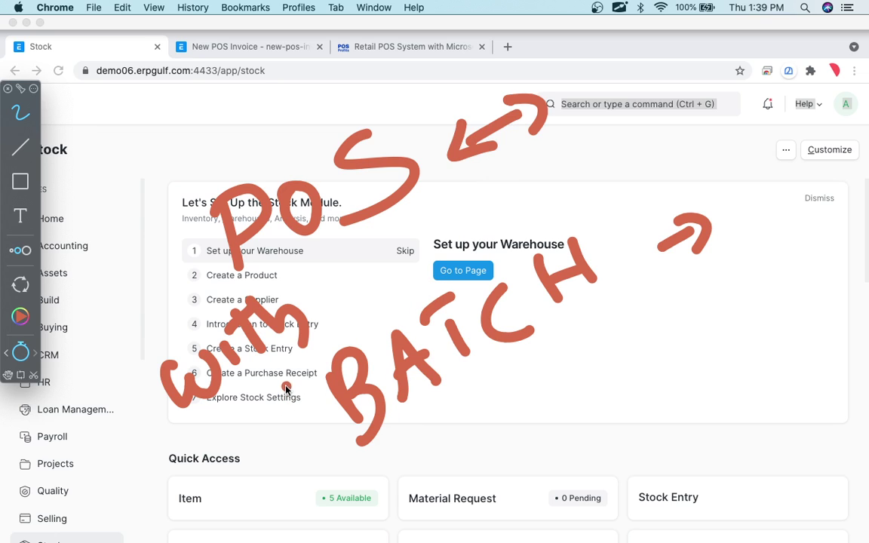
pyautogui.moveTo(278, 379)
pyautogui.mouseDown()
pyautogui.moveTo(412, 266)
pyautogui.moveTo(739, 217)
pyautogui.moveTo(349, 464)
pyautogui.moveTo(378, 260)
pyautogui.moveTo(537, 208)
pyautogui.mouseUp()
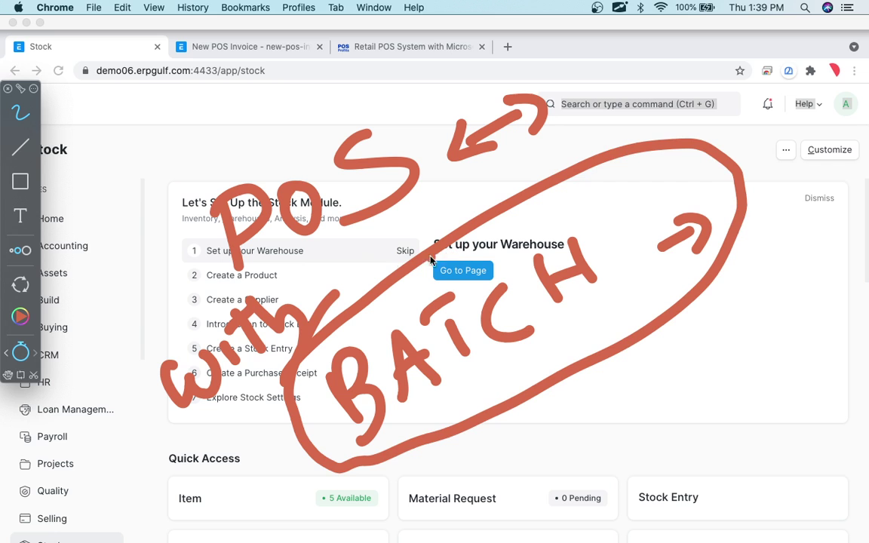
pyautogui.click(20, 352)
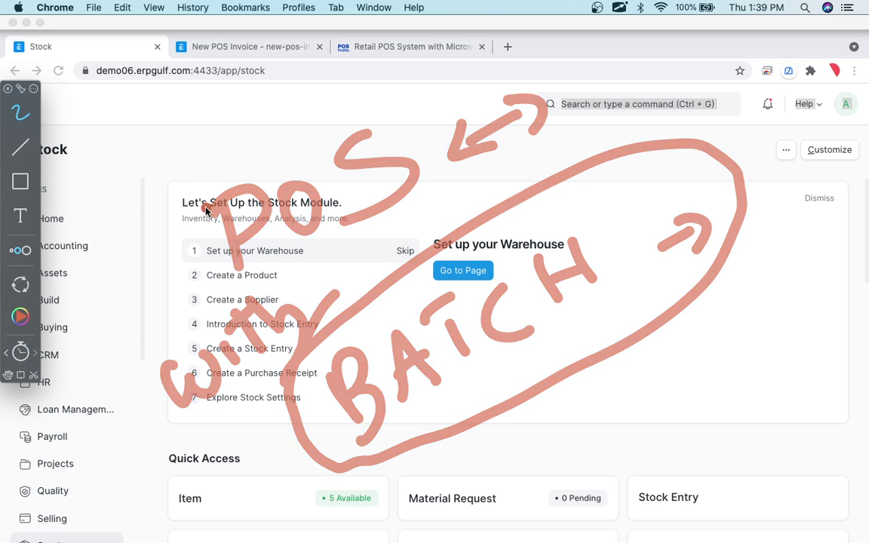
pyautogui.moveTo(217, 228); pyautogui.dragTo(256, 210)
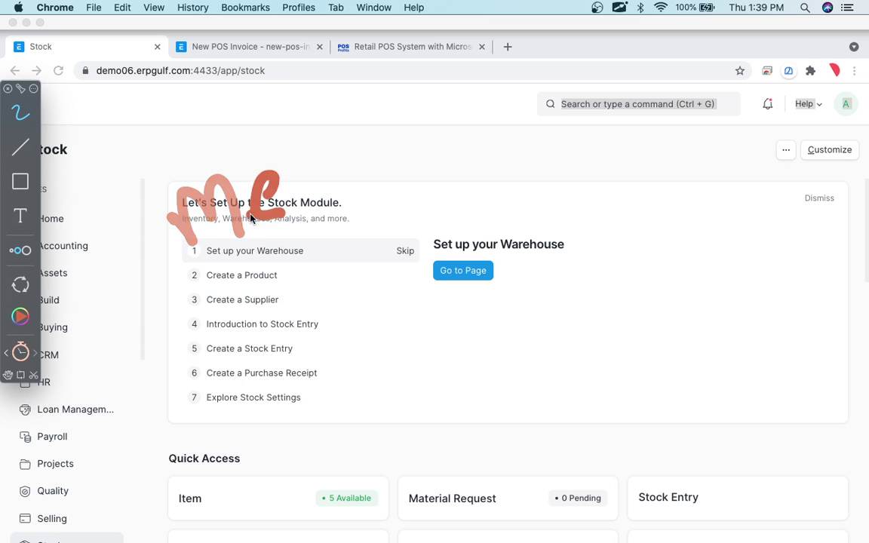
pyautogui.moveTo(139, 249)
pyautogui.mouseDown()
pyautogui.moveTo(178, 160)
pyautogui.moveTo(260, 185)
pyautogui.moveTo(310, 178)
pyautogui.moveTo(355, 136)
pyautogui.moveTo(372, 102)
pyautogui.moveTo(453, 83)
pyautogui.moveTo(517, 84)
pyautogui.mouseUp()
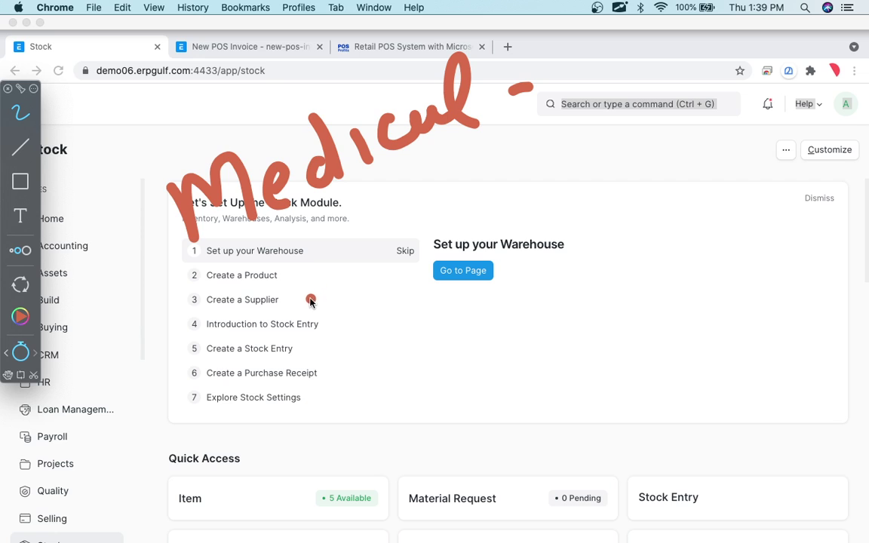
pyautogui.moveTo(211, 324)
pyautogui.mouseDown()
pyautogui.moveTo(215, 362)
pyautogui.moveTo(277, 361)
pyautogui.moveTo(340, 279)
pyautogui.moveTo(426, 218)
pyautogui.moveTo(496, 226)
pyautogui.mouseUp()
pyautogui.moveTo(528, 204); pyautogui.dragTo(550, 198)
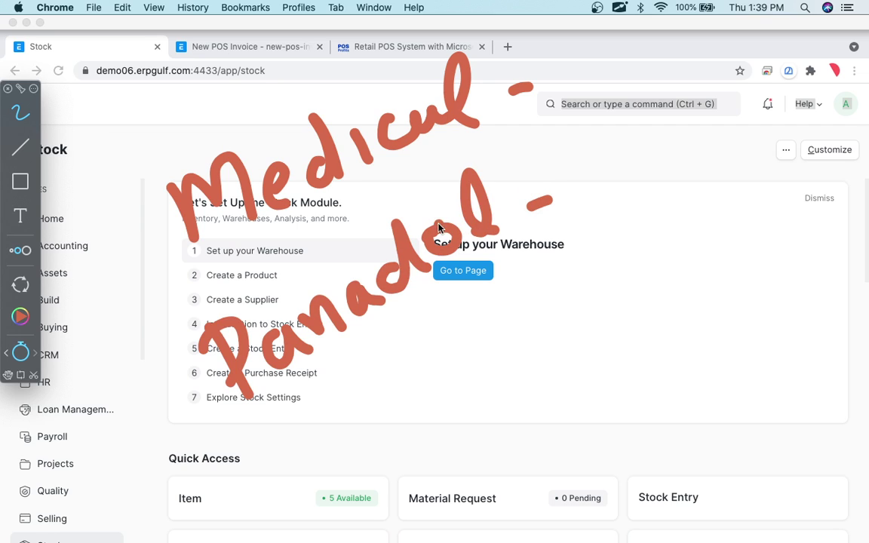
pyautogui.moveTo(588, 160)
pyautogui.mouseDown()
pyautogui.moveTo(617, 170)
pyautogui.moveTo(590, 202)
pyautogui.mouseUp()
pyautogui.moveTo(655, 141); pyautogui.dragTo(650, 143)
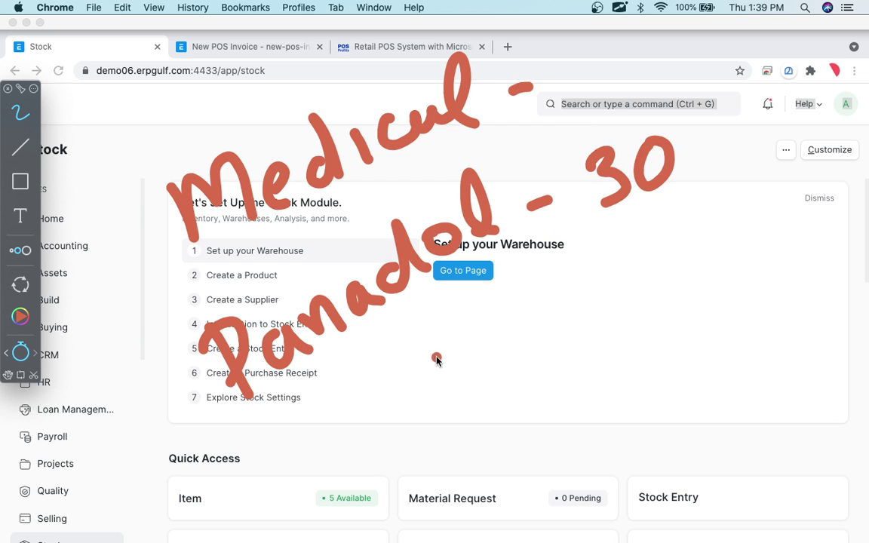
# Handwrite the batch dates 1-May and 15-May, with arrows linking them to the quantity 30.
pyautogui.moveTo(400, 367)
pyautogui.mouseDown()
pyautogui.moveTo(427, 413)
pyautogui.moveTo(450, 371)
pyautogui.mouseUp()
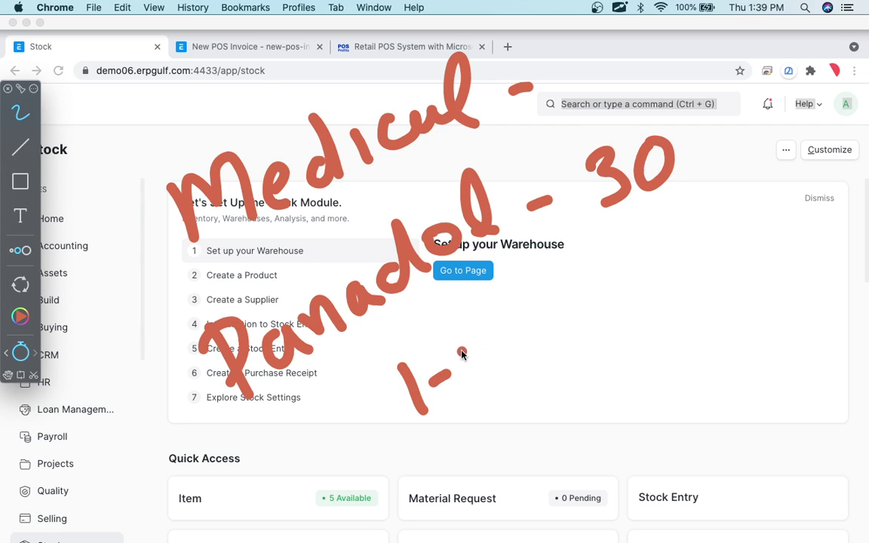
pyautogui.moveTo(490, 319)
pyautogui.mouseDown()
pyautogui.moveTo(544, 320)
pyautogui.moveTo(568, 287)
pyautogui.moveTo(560, 340)
pyautogui.mouseUp()
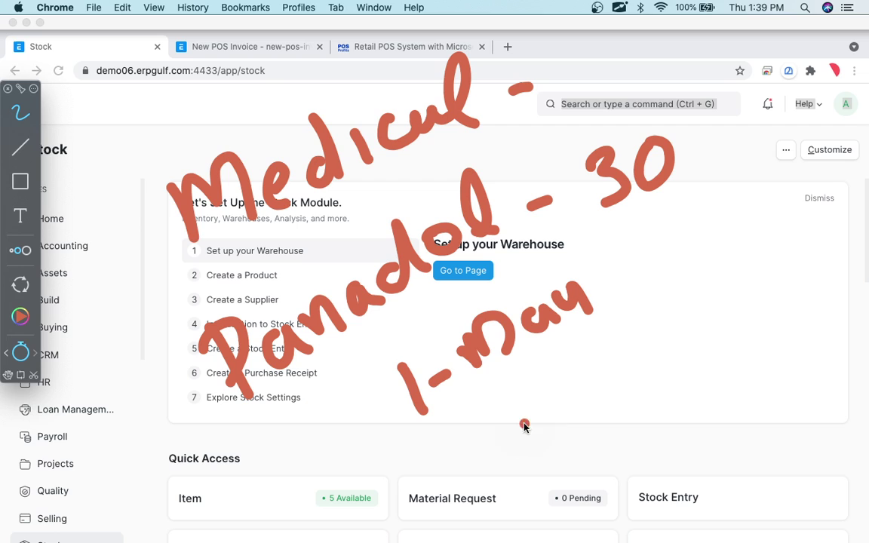
pyautogui.moveTo(442, 442)
pyautogui.mouseDown()
pyautogui.moveTo(493, 444)
pyautogui.moveTo(652, 330)
pyautogui.moveTo(694, 381)
pyautogui.mouseUp()
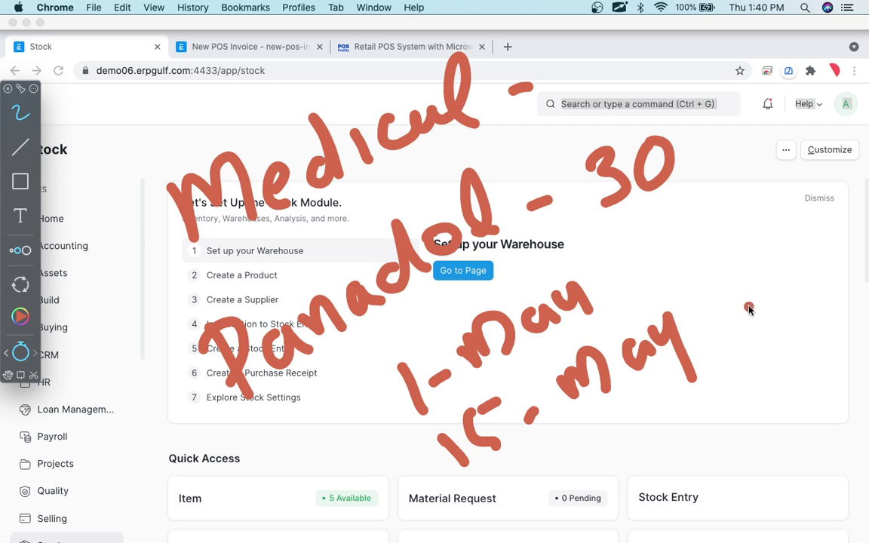
pyautogui.click(713, 290)
pyautogui.moveTo(728, 305)
pyautogui.mouseDown()
pyautogui.moveTo(774, 279)
pyautogui.moveTo(737, 311)
pyautogui.mouseUp()
pyautogui.moveTo(762, 264); pyautogui.dragTo(796, 283)
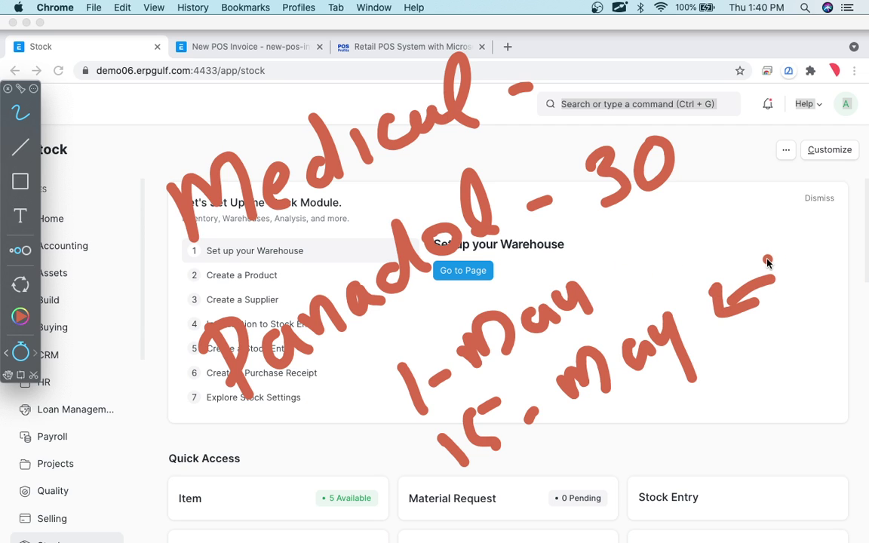
pyautogui.moveTo(626, 270); pyautogui.dragTo(713, 215)
pyautogui.moveTo(625, 243); pyautogui.dragTo(666, 272)
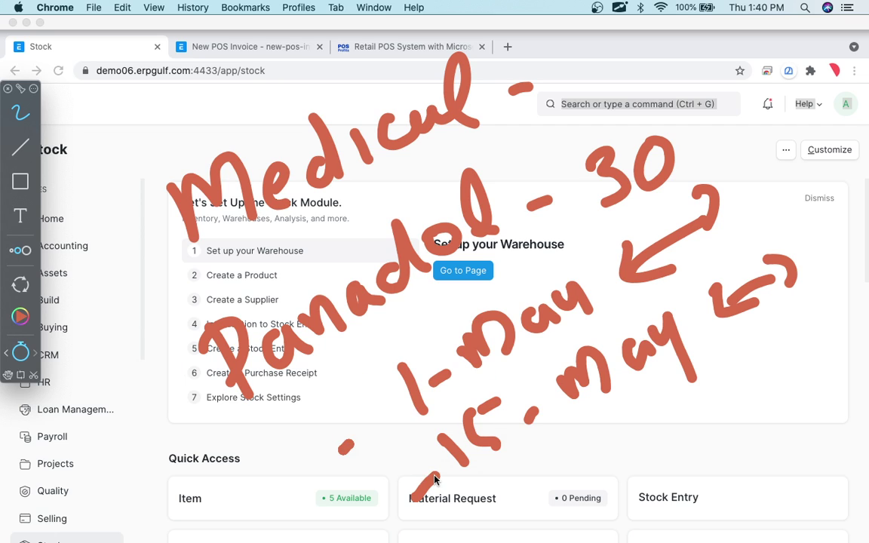
pyautogui.moveTo(446, 472)
pyautogui.mouseDown()
pyautogui.moveTo(407, 498)
pyautogui.moveTo(430, 487)
pyautogui.mouseUp()
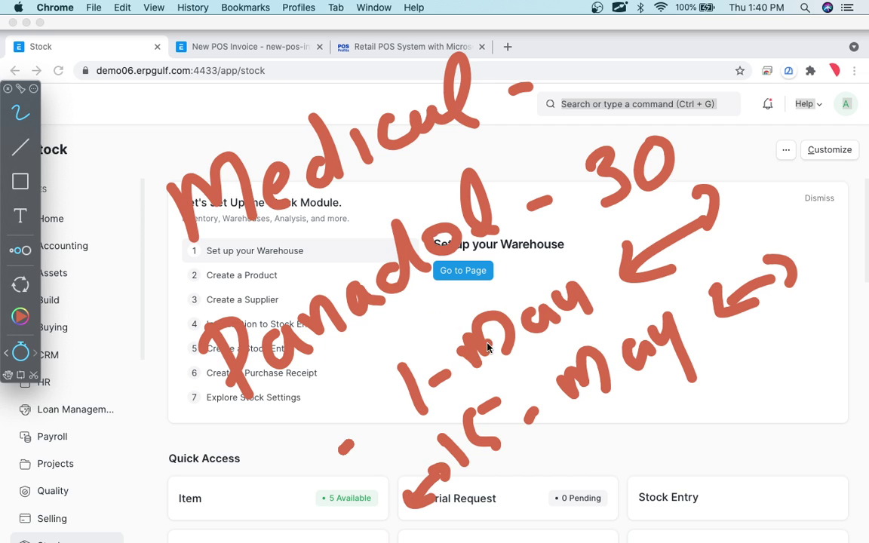
# Draw three arrows pointing at the setup steps, then clear all sketches.
pyautogui.click(601, 280)
pyautogui.moveTo(91, 463)
pyautogui.mouseDown()
pyautogui.moveTo(151, 355)
pyautogui.moveTo(188, 411)
pyautogui.mouseUp()
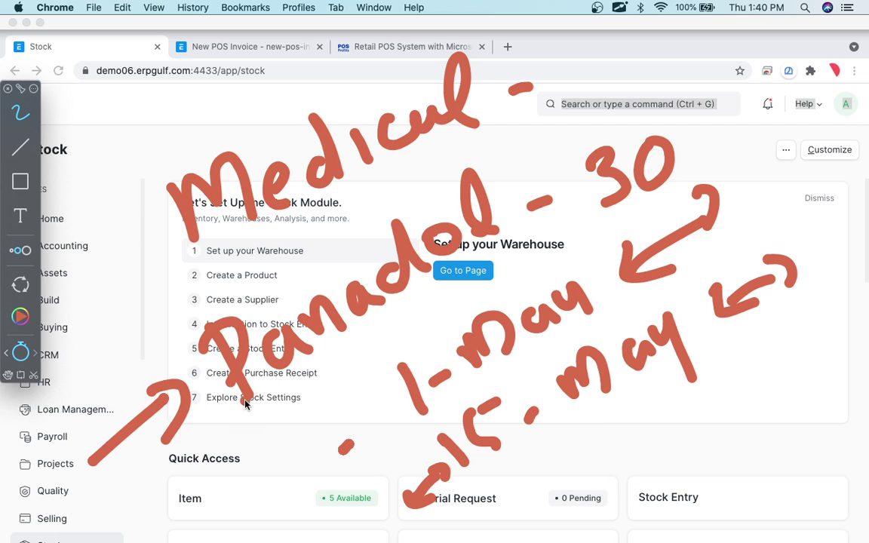
pyautogui.moveTo(258, 467)
pyautogui.mouseDown()
pyautogui.moveTo(340, 405)
pyautogui.moveTo(362, 419)
pyautogui.mouseUp()
pyautogui.moveTo(306, 523); pyautogui.dragTo(358, 483)
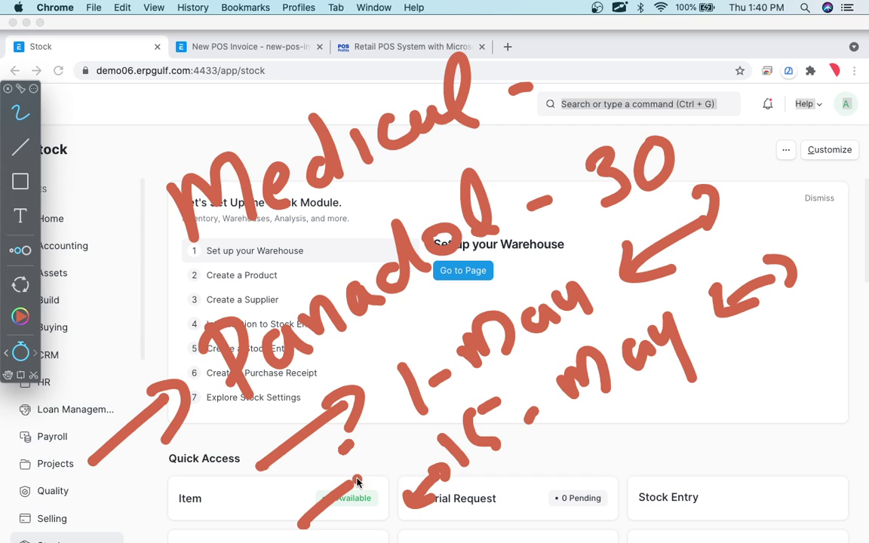
pyautogui.moveTo(343, 449)
pyautogui.mouseDown()
pyautogui.moveTo(363, 460)
pyautogui.moveTo(352, 477)
pyautogui.mouseUp()
pyautogui.click(358, 528)
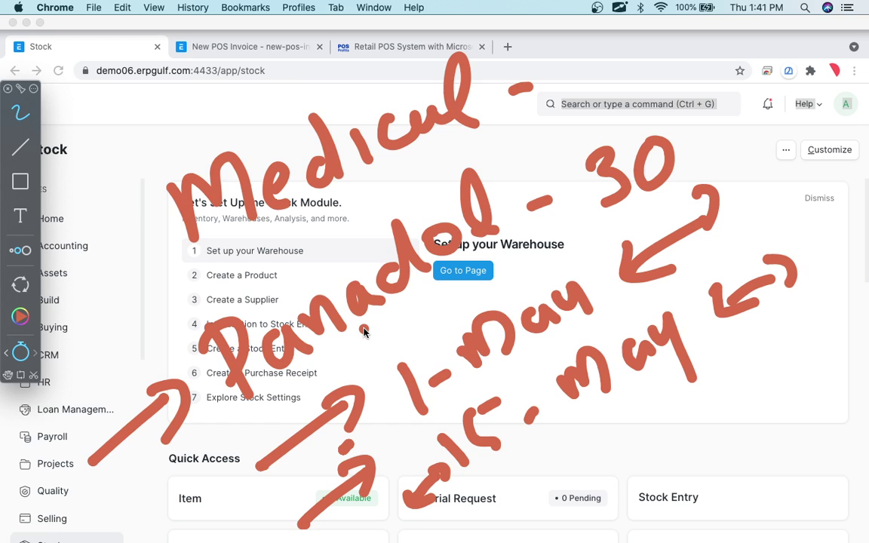
pyautogui.press('Escape')
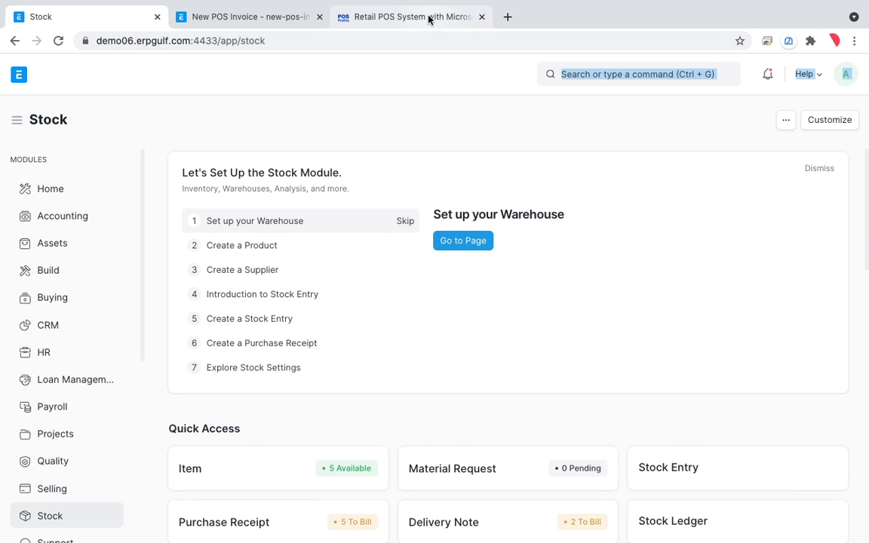
# Show the retail POS hardware product page, then return to the ERPNext Stock page.
pyautogui.click(429, 19)
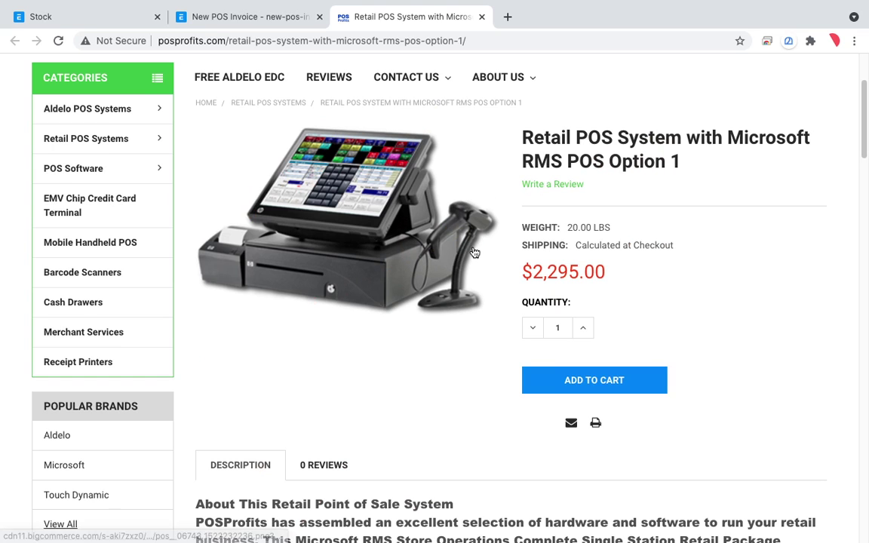
pyautogui.click(65, 17)
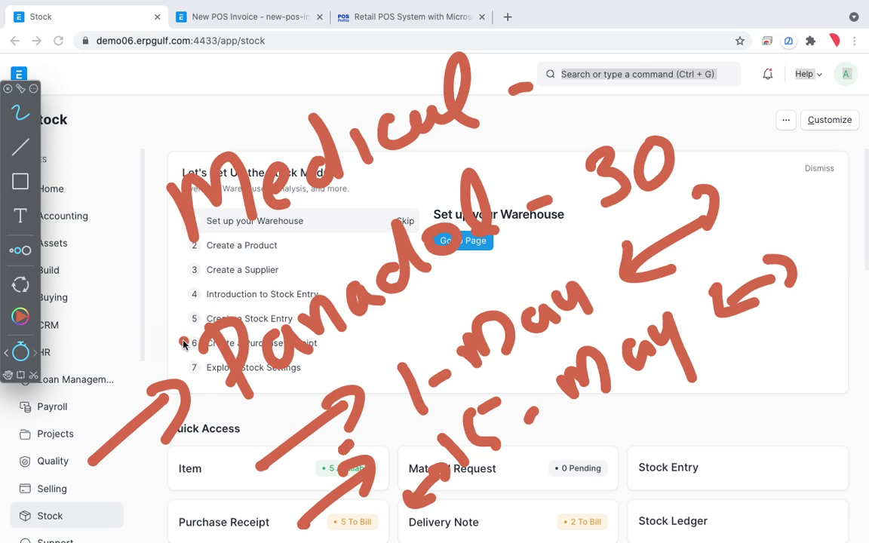
pyautogui.click(285, 418)
pyautogui.click(97, 348)
# In a new ink colour, circle both dates, link them and label them as expiry, then clear.
pyautogui.click(26, 320)
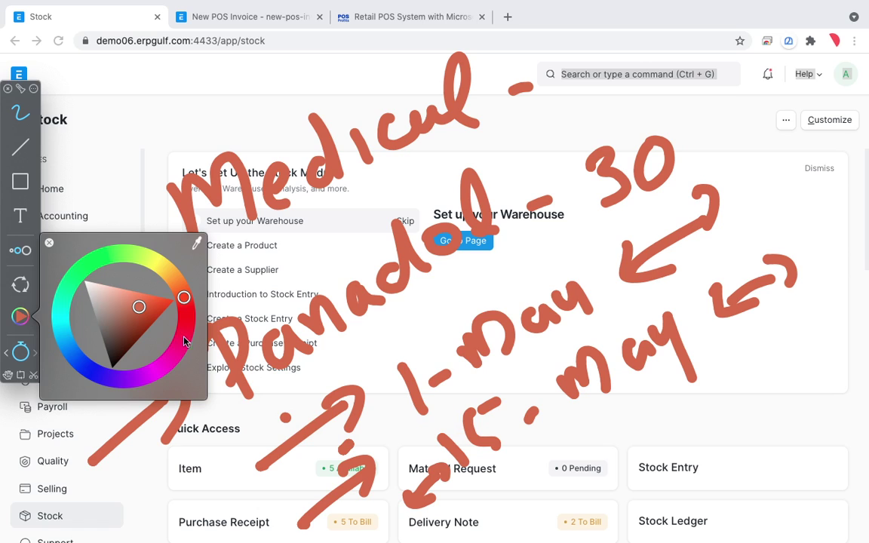
pyautogui.click(22, 291)
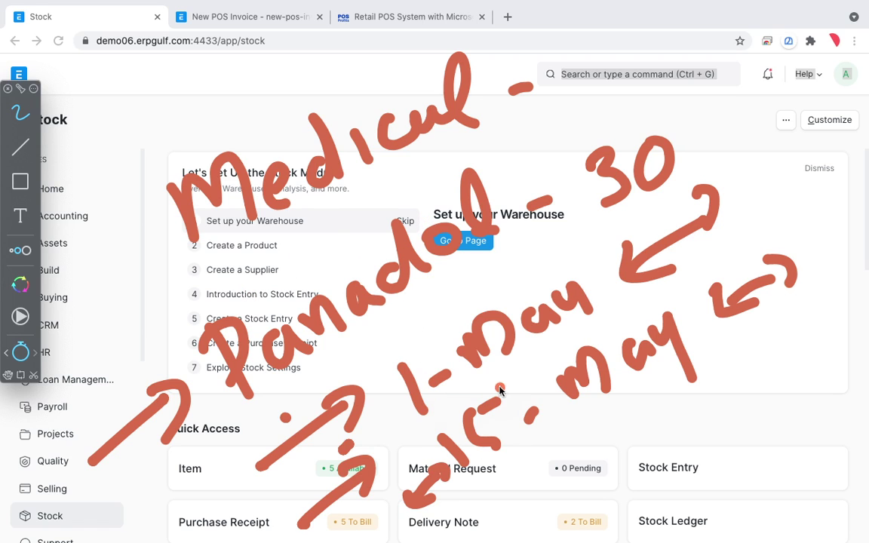
pyautogui.moveTo(400, 471)
pyautogui.mouseDown()
pyautogui.moveTo(547, 442)
pyautogui.moveTo(426, 447)
pyautogui.mouseUp()
pyautogui.moveTo(523, 280)
pyautogui.mouseDown()
pyautogui.moveTo(397, 393)
pyautogui.moveTo(483, 285)
pyautogui.mouseUp()
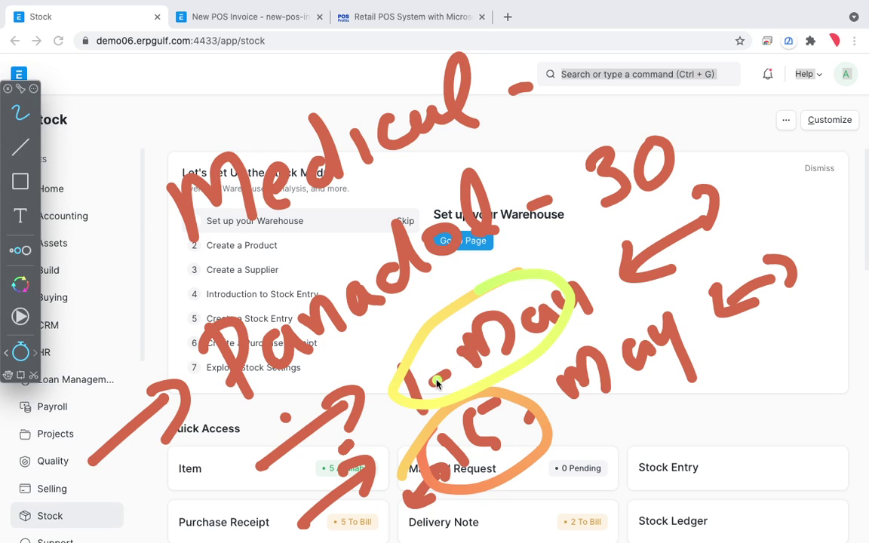
pyautogui.moveTo(383, 413); pyautogui.dragTo(427, 385)
pyautogui.click(555, 446)
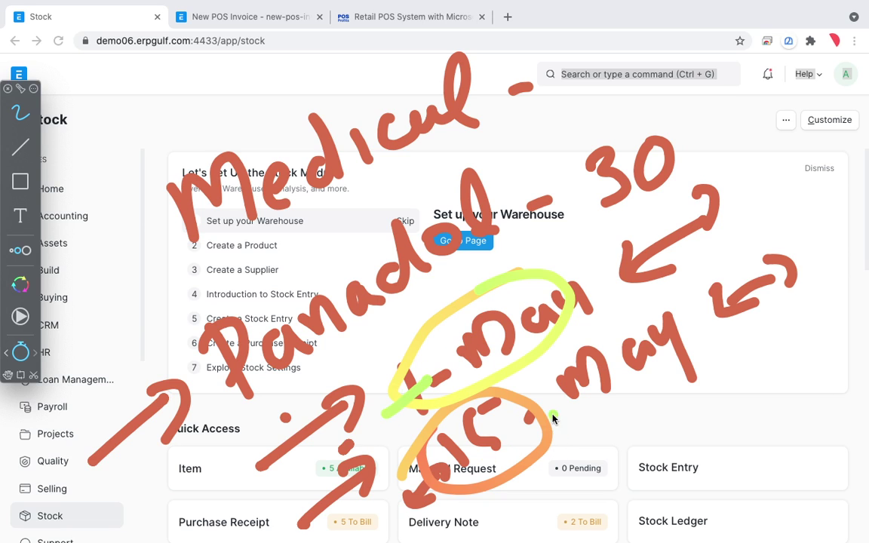
pyautogui.moveTo(528, 430)
pyautogui.mouseDown()
pyautogui.moveTo(613, 370)
pyautogui.moveTo(615, 386)
pyautogui.moveTo(543, 434)
pyautogui.mouseUp()
pyautogui.click(627, 390)
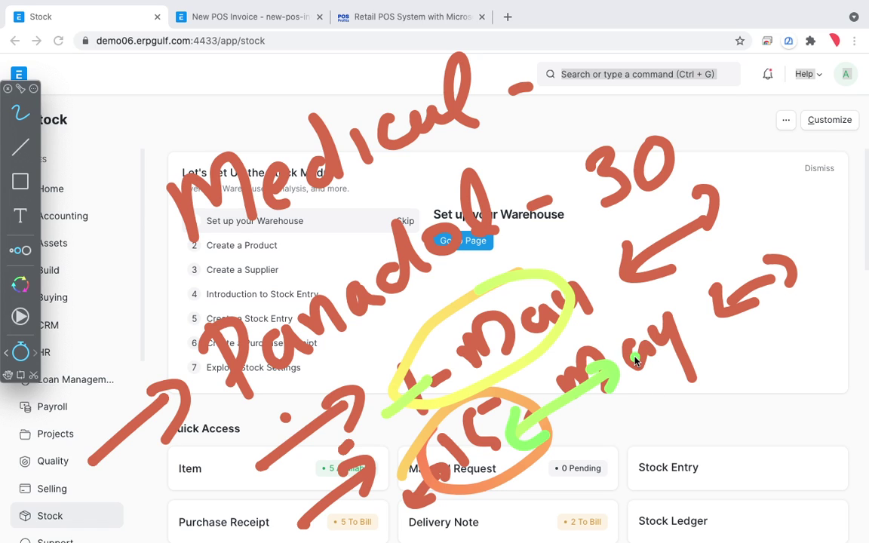
pyautogui.moveTo(624, 452)
pyautogui.mouseDown()
pyautogui.moveTo(621, 460)
pyautogui.moveTo(641, 441)
pyautogui.moveTo(666, 453)
pyautogui.mouseUp()
pyautogui.moveTo(667, 432); pyautogui.dragTo(649, 455)
pyautogui.moveTo(689, 415)
pyautogui.mouseDown()
pyautogui.moveTo(685, 437)
pyautogui.moveTo(709, 404)
pyautogui.moveTo(679, 395)
pyautogui.moveTo(778, 423)
pyautogui.moveTo(794, 381)
pyautogui.mouseUp()
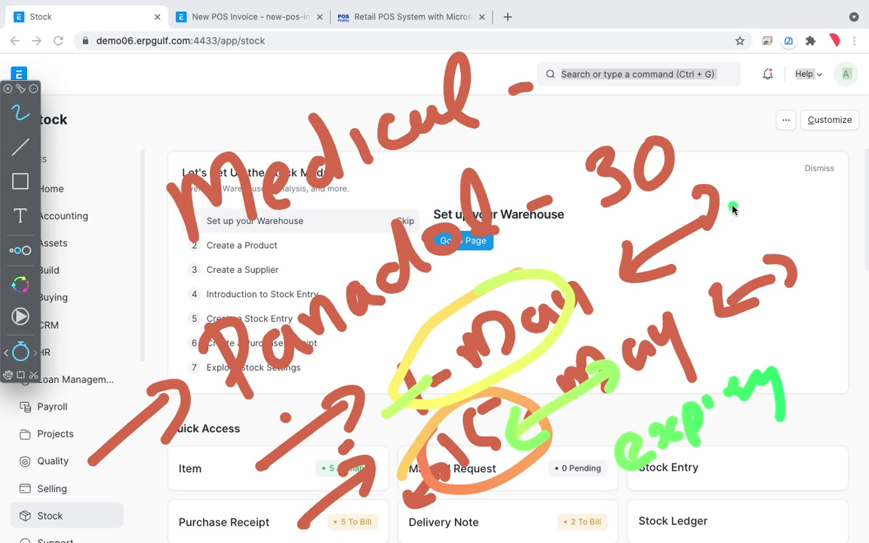
pyautogui.moveTo(731, 211)
pyautogui.mouseDown()
pyautogui.moveTo(760, 200)
pyautogui.moveTo(755, 228)
pyautogui.mouseUp()
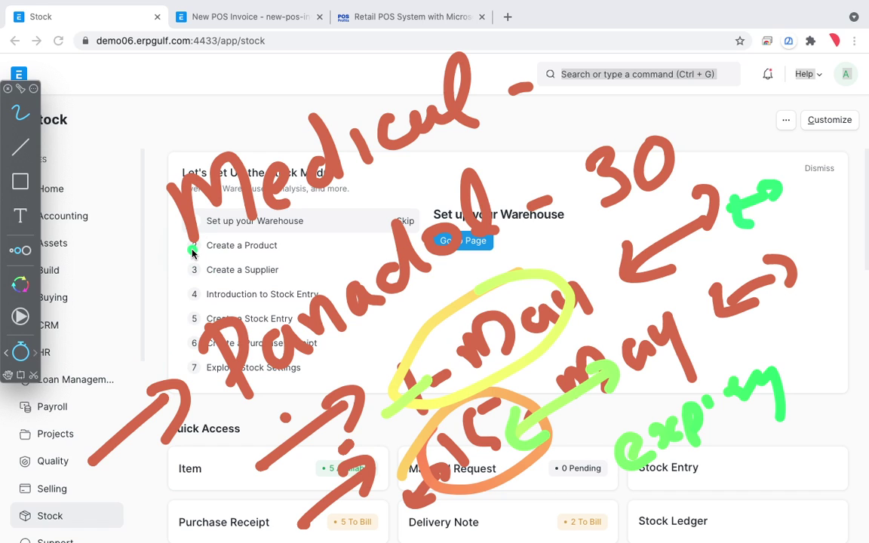
pyautogui.press('Escape')
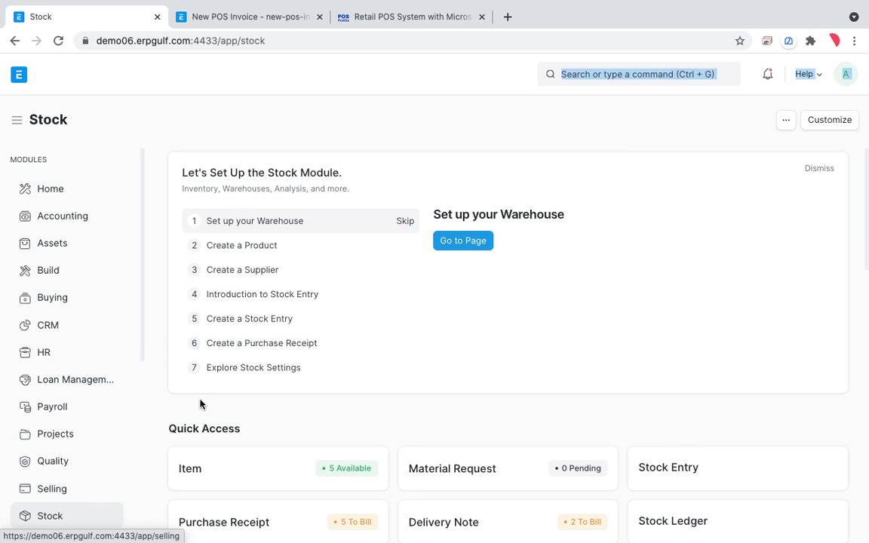
# Open the Panadol Exta item record from the list of stock items.
pyautogui.scroll(-2, 264, 377)
pyautogui.click(282, 310)
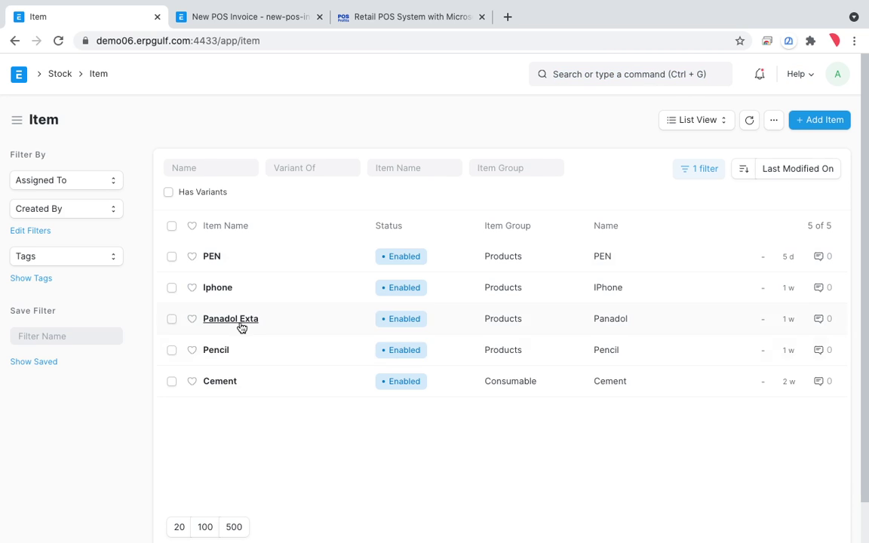
pyautogui.click(242, 322)
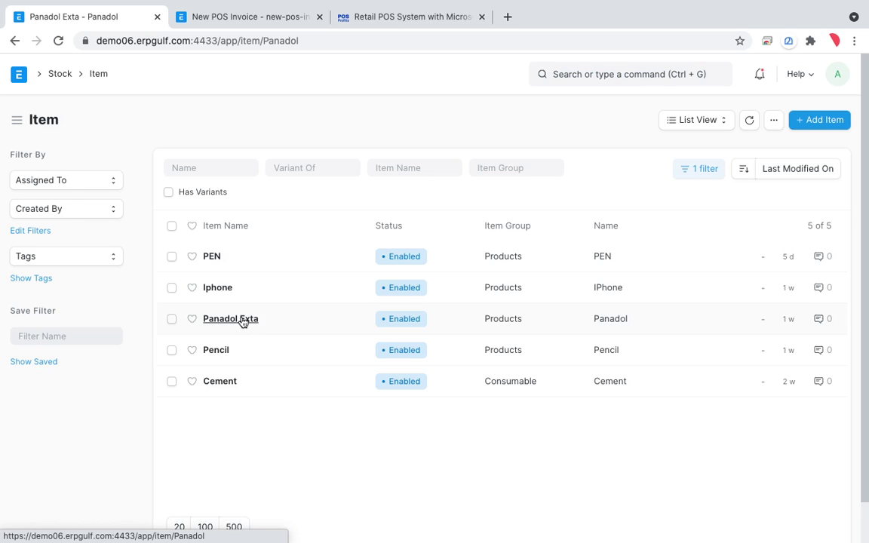
pyautogui.scroll(-5, 241, 318)
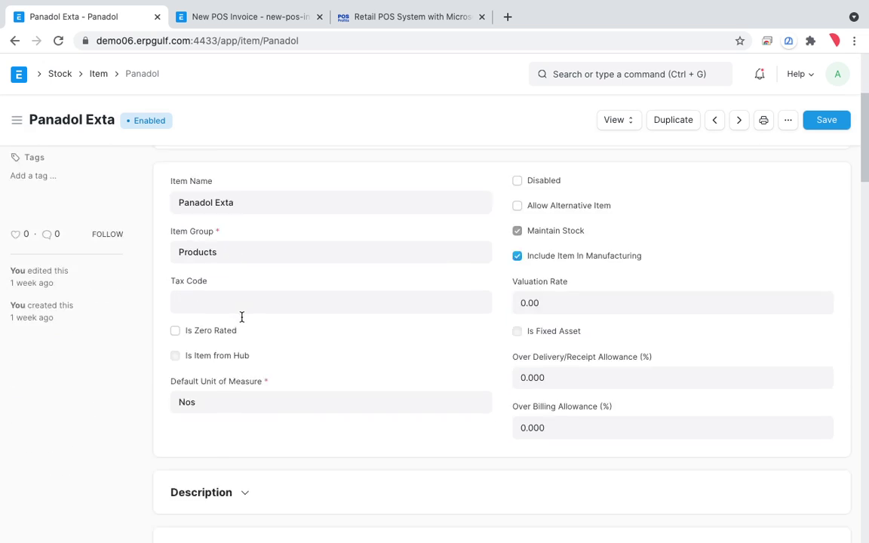
pyautogui.scroll(-6, 242, 316)
# Add barcode 101010 to the item's Barcodes table and save the item.
pyautogui.hotkey('ctrl', 'f')
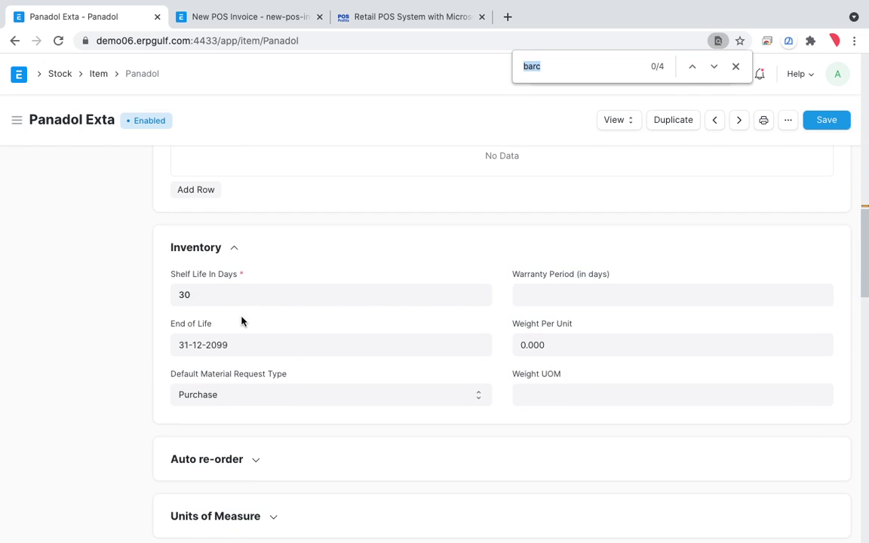
pyautogui.write('barc')
pyautogui.scroll(-3, 278, 387)
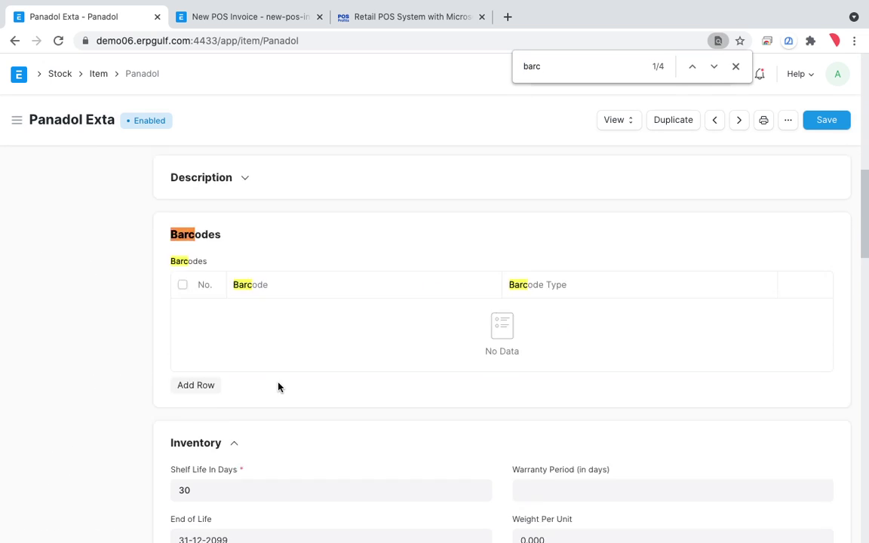
pyautogui.scroll(1, 264, 369)
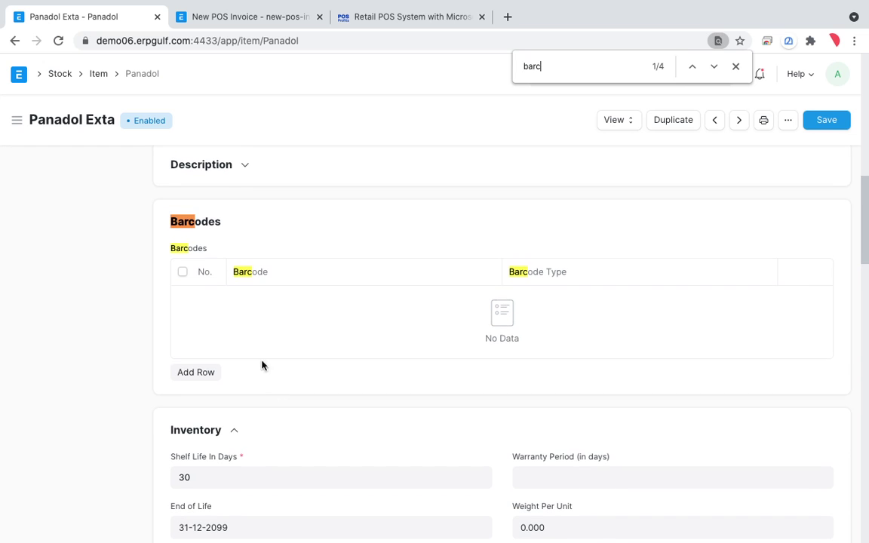
pyautogui.click(198, 372)
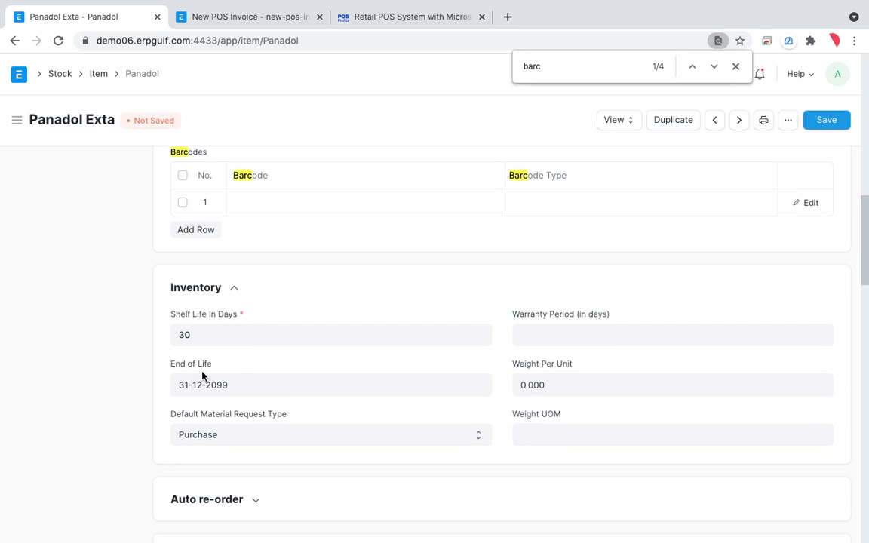
pyautogui.click(313, 203)
pyautogui.write('11111')
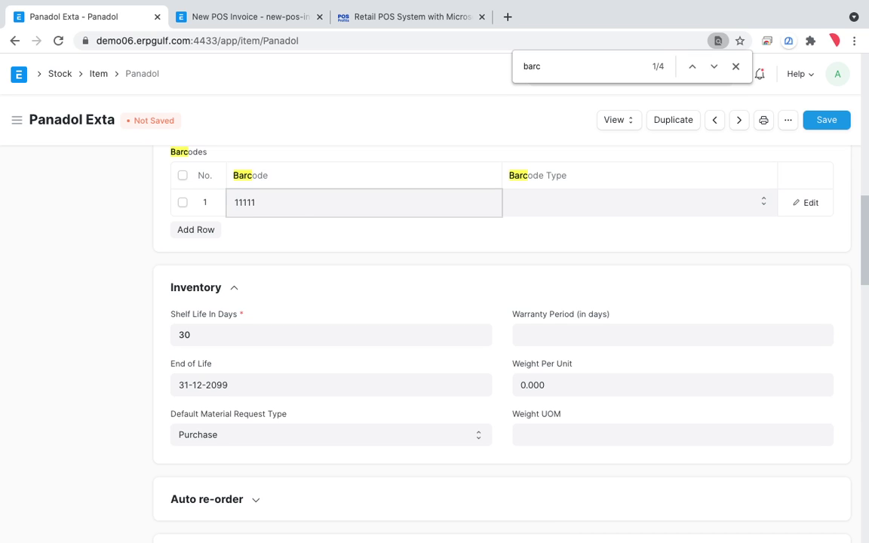
pyautogui.press('BackSpace')
pyautogui.press('BackSpace')
pyautogui.press('BackSpace')
pyautogui.press('BackSpace')
pyautogui.write('1')
pyautogui.click(531, 243)
pyautogui.click(839, 120)
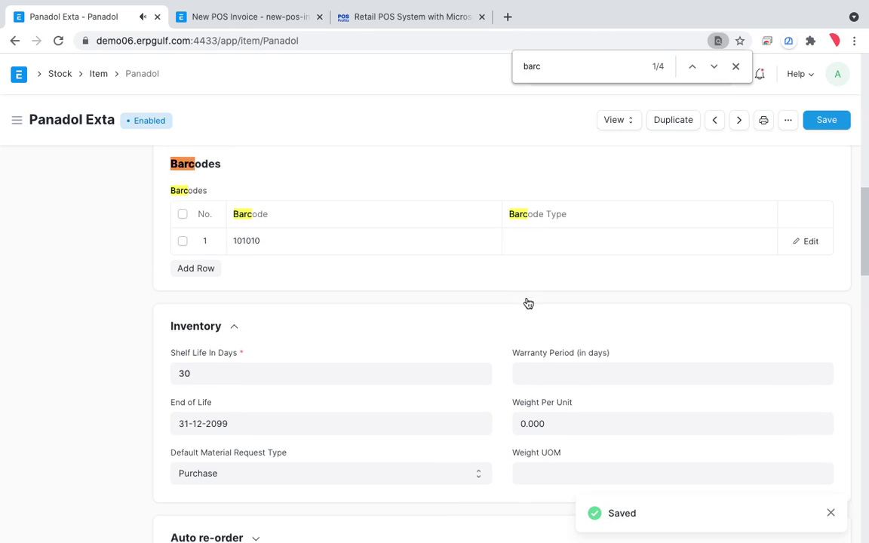
# Search the item page for its batch settings.
pyautogui.scroll(-1, 528, 303)
pyautogui.hotkey('ctrl', 'f')
pyautogui.write('barch')
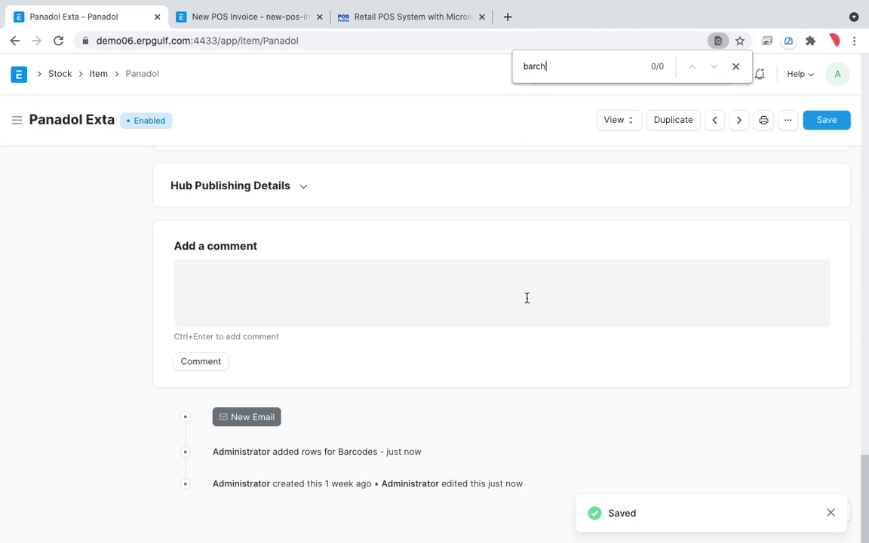
pyautogui.press('BackSpace')
pyautogui.press('BackSpace')
pyautogui.press('BackSpace')
pyautogui.write('tch')
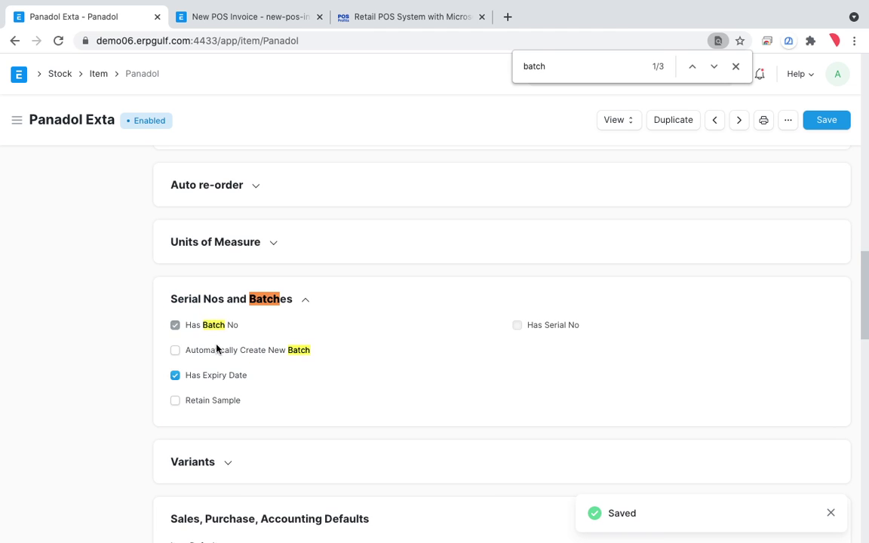
pyautogui.scroll(10, 501, 468)
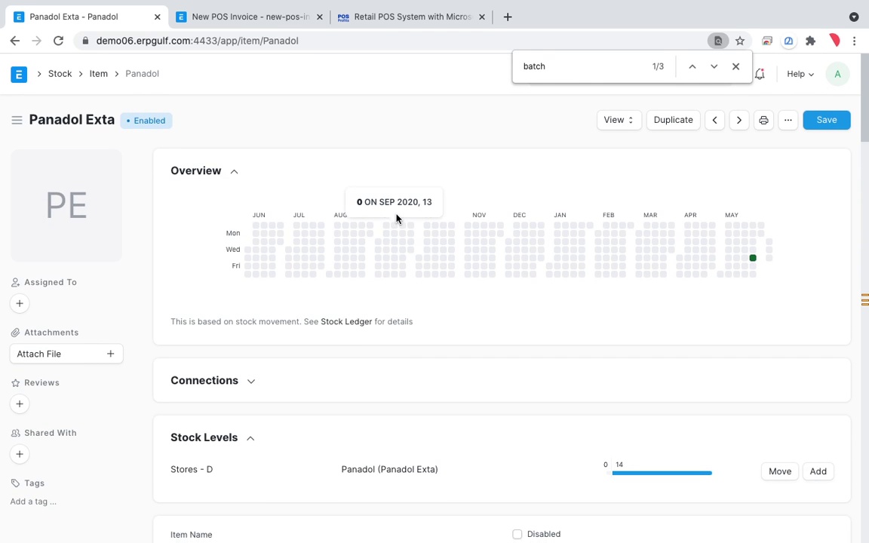
pyautogui.click(283, 19)
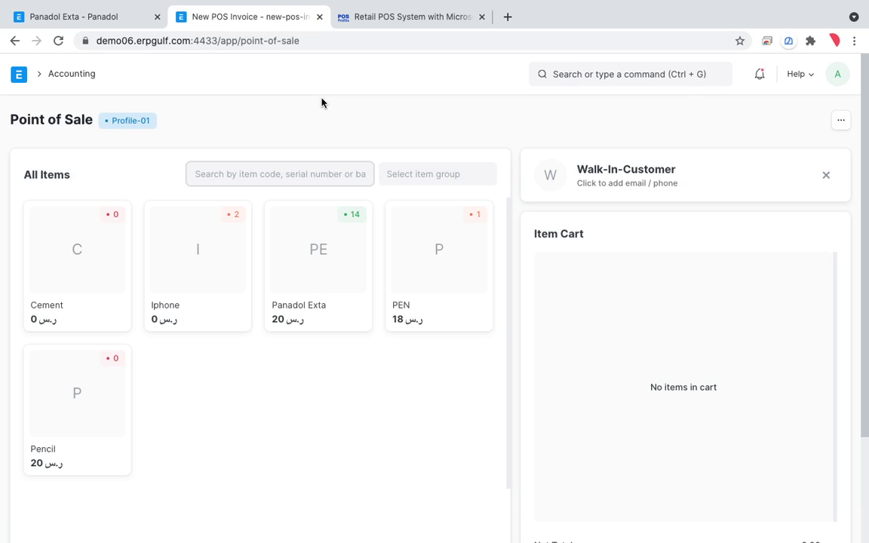
pyautogui.click(629, 77)
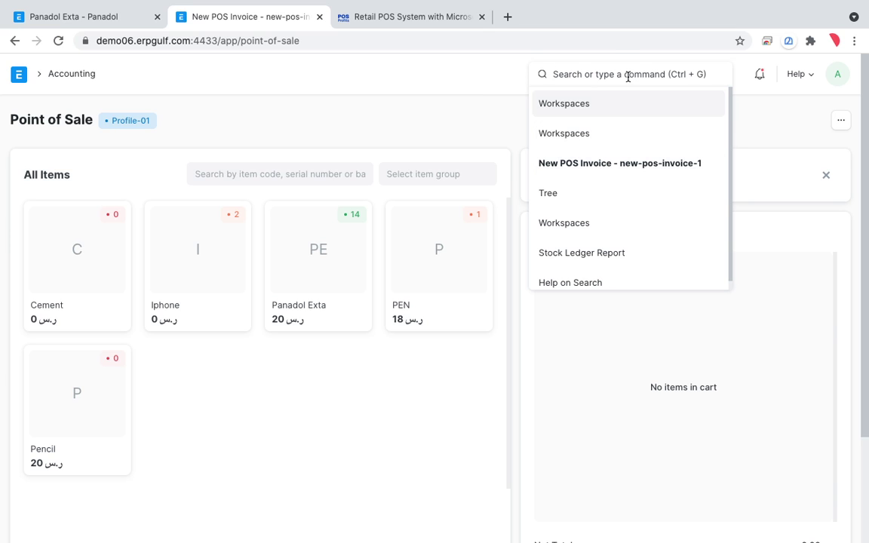
pyautogui.write('point')
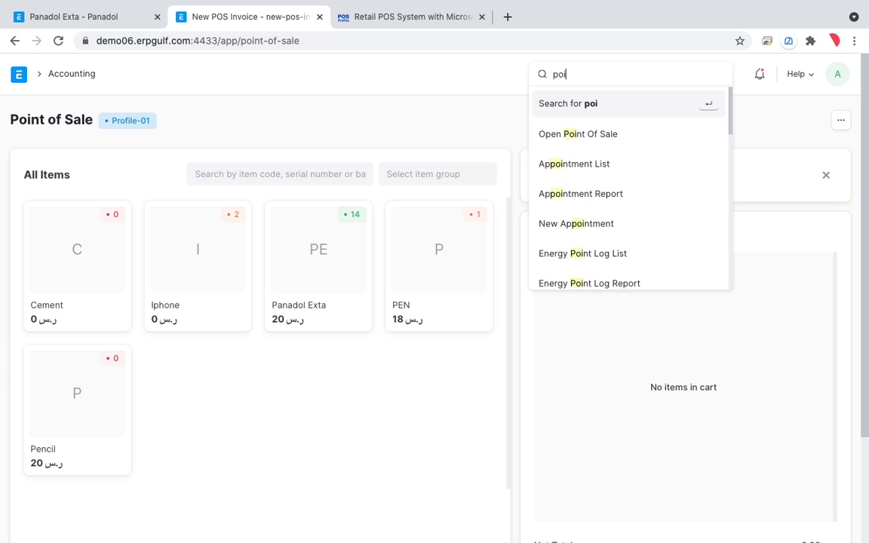
pyautogui.click(607, 146)
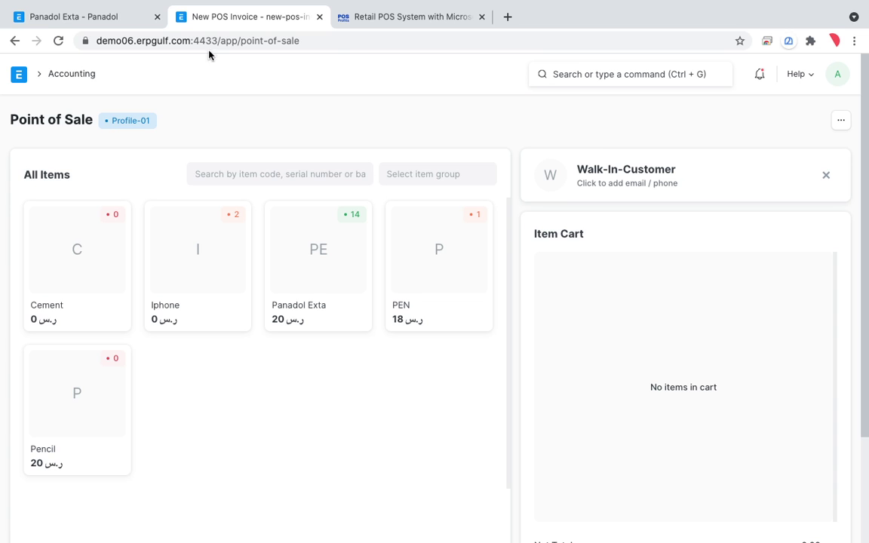
pyautogui.click(107, 27)
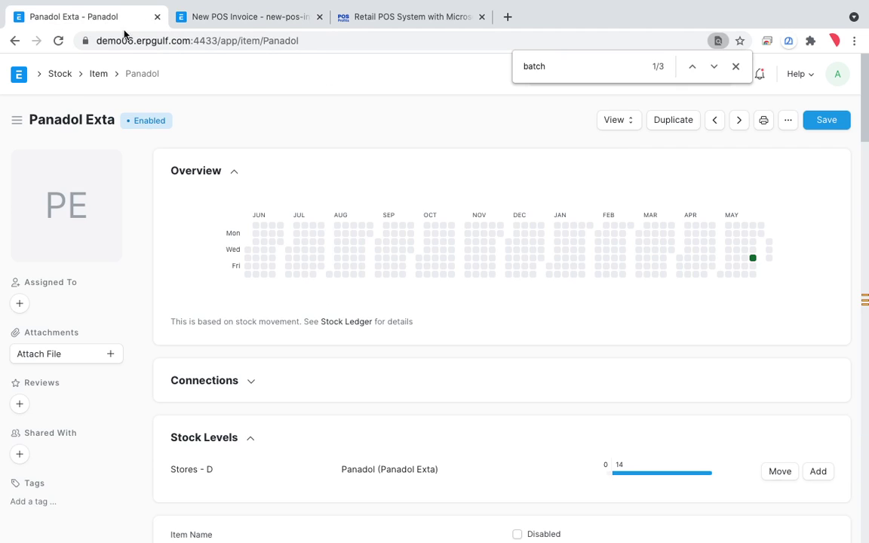
pyautogui.scroll(-5, 224, 171)
pyautogui.scroll(-5, 223, 170)
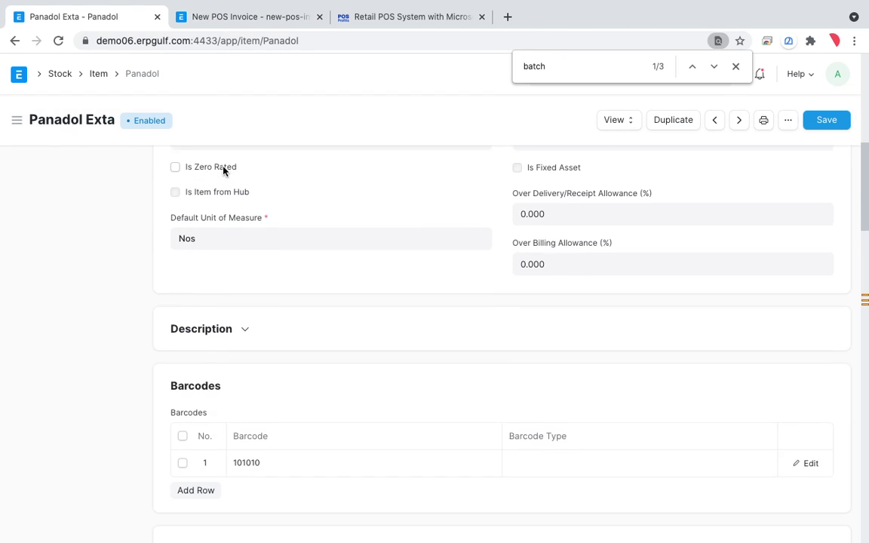
pyautogui.moveTo(280, 6)
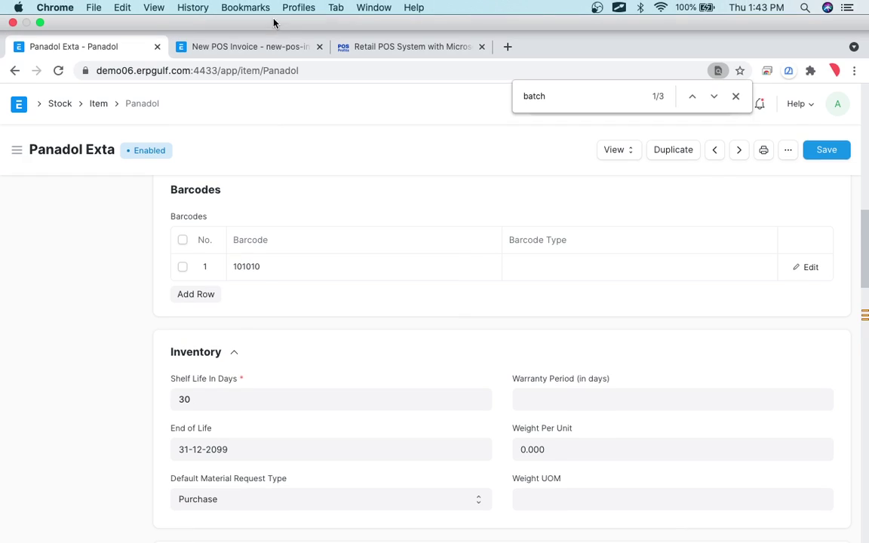
pyautogui.press('Escape')
pyautogui.click(270, 53)
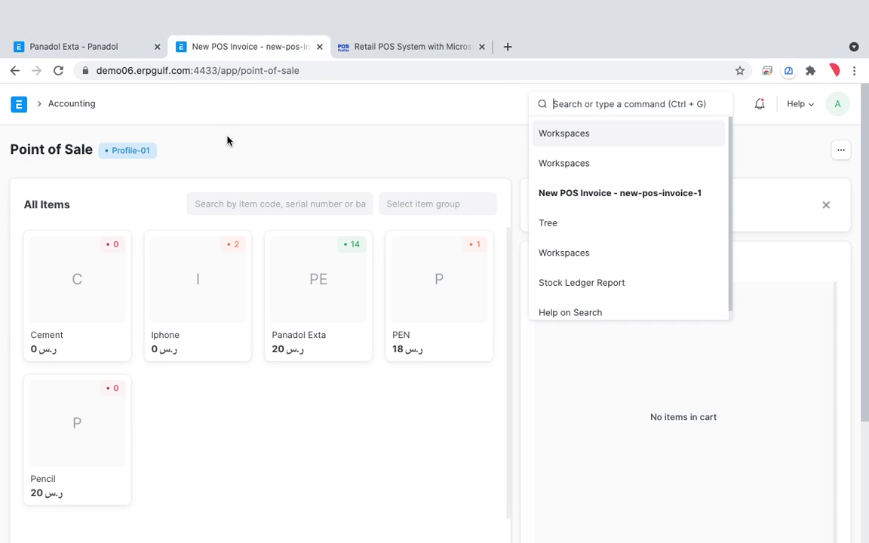
pyautogui.click(236, 177)
pyautogui.write('101010')
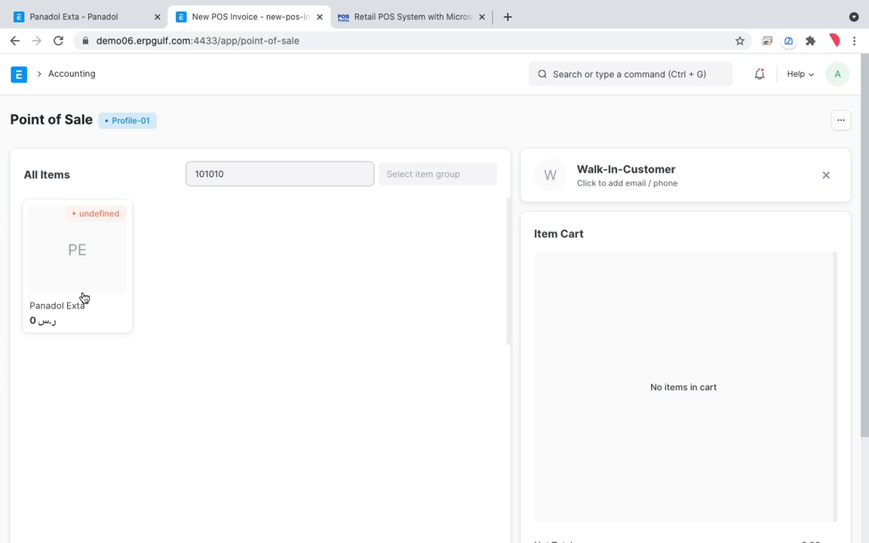
pyautogui.click(84, 298)
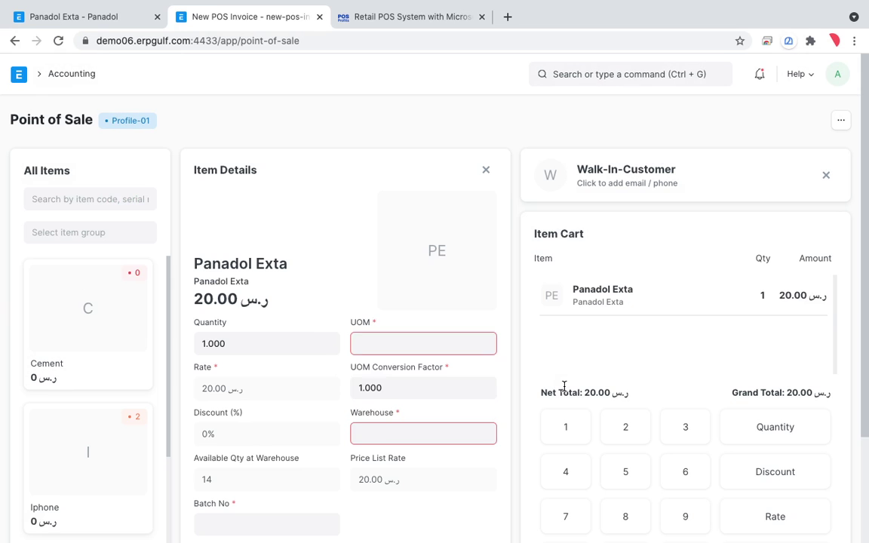
pyautogui.scroll(-2, 669, 338)
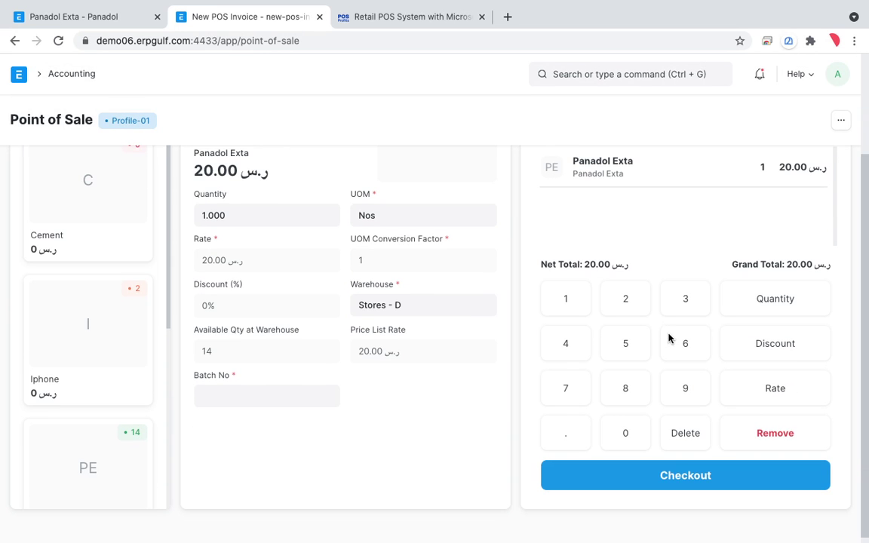
pyautogui.click(675, 488)
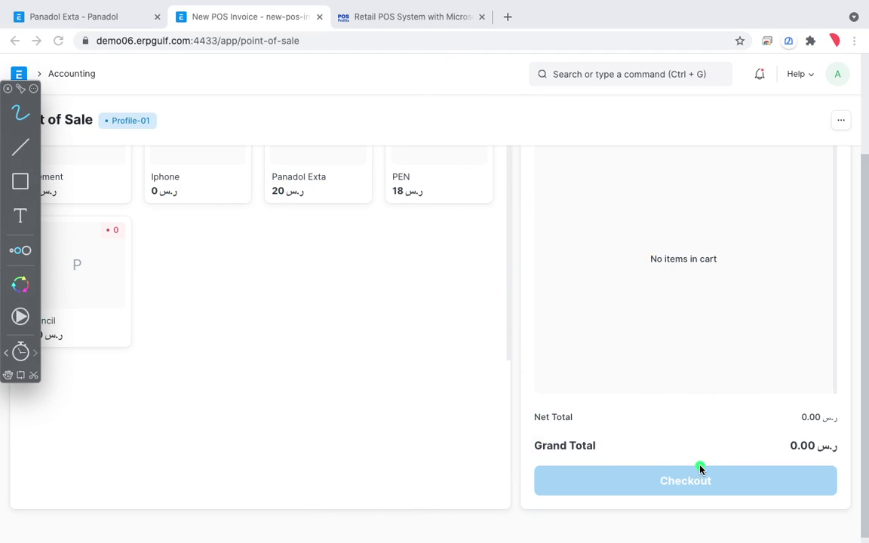
pyautogui.press('Escape')
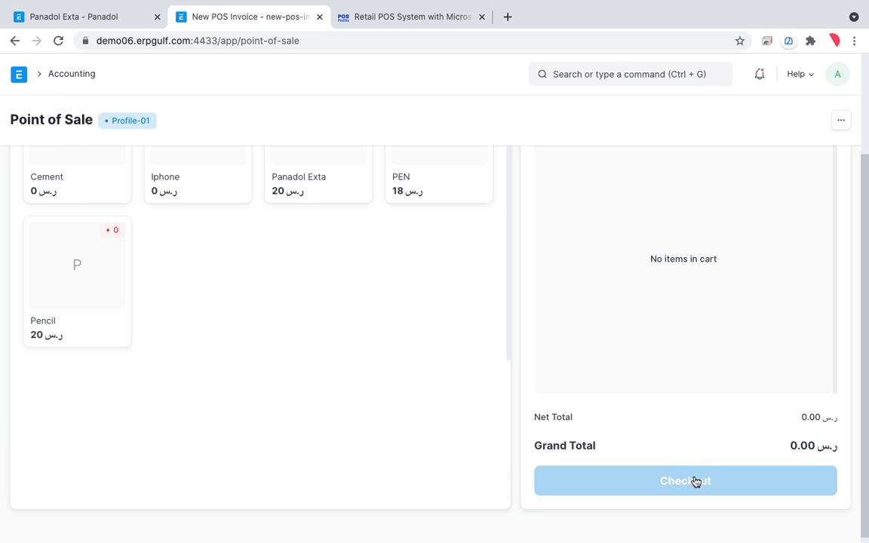
pyautogui.scroll(3, 696, 481)
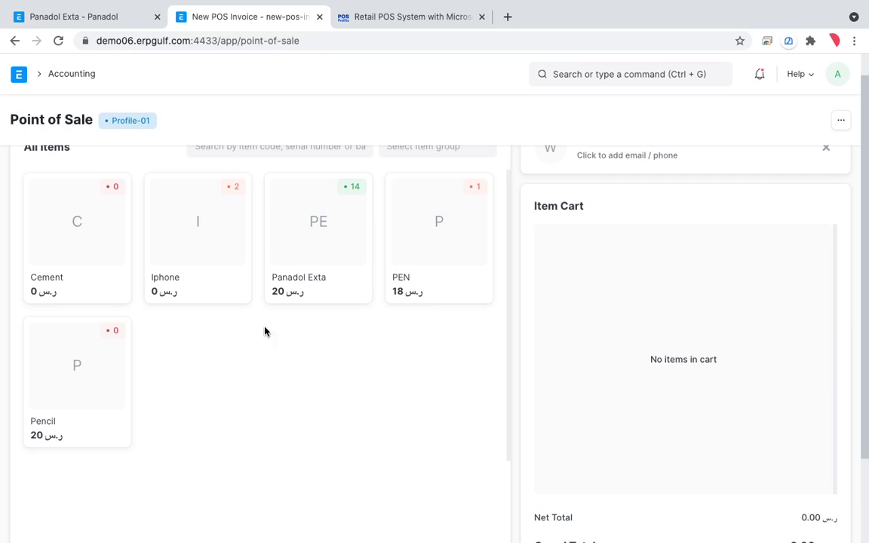
pyautogui.click(285, 249)
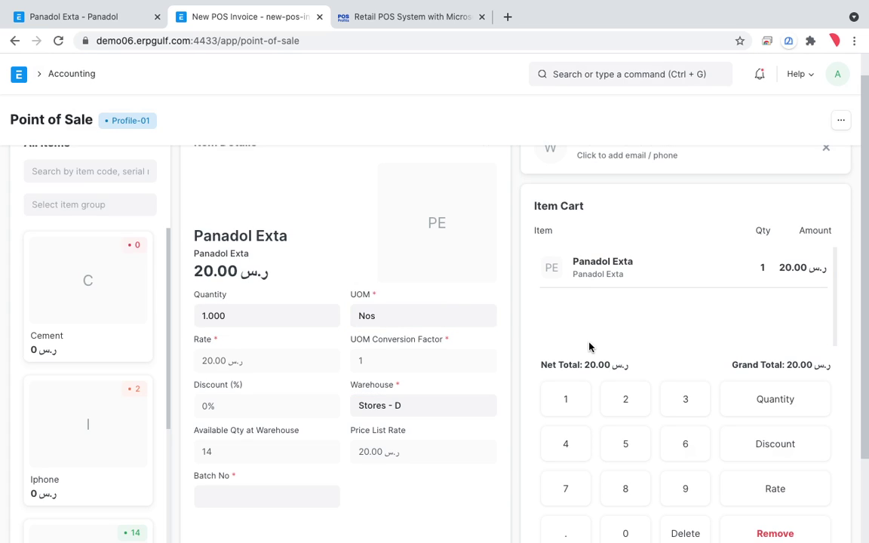
pyautogui.scroll(-3, 589, 325)
pyautogui.click(655, 474)
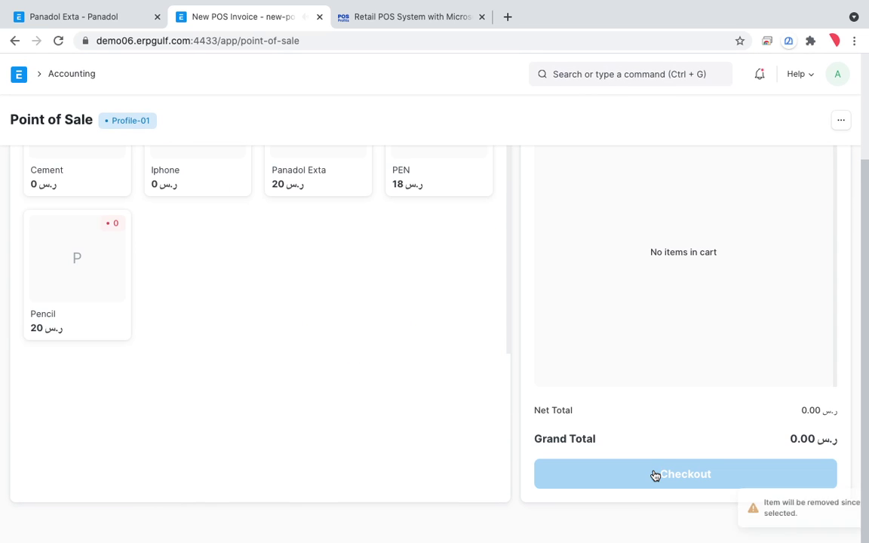
pyautogui.hotkey('ctrl', 'shift', 'a')
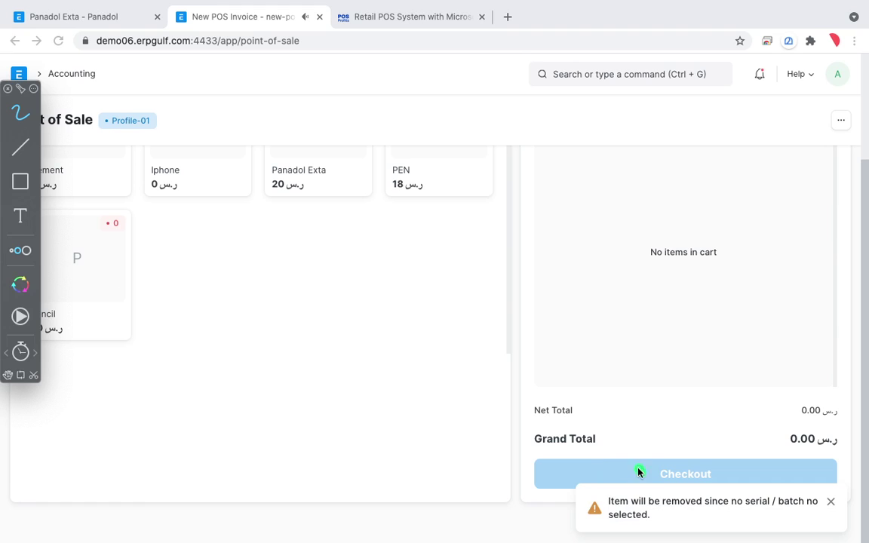
pyautogui.moveTo(639, 471)
pyautogui.mouseDown()
pyautogui.moveTo(589, 528)
pyautogui.moveTo(777, 530)
pyautogui.moveTo(846, 496)
pyautogui.mouseUp()
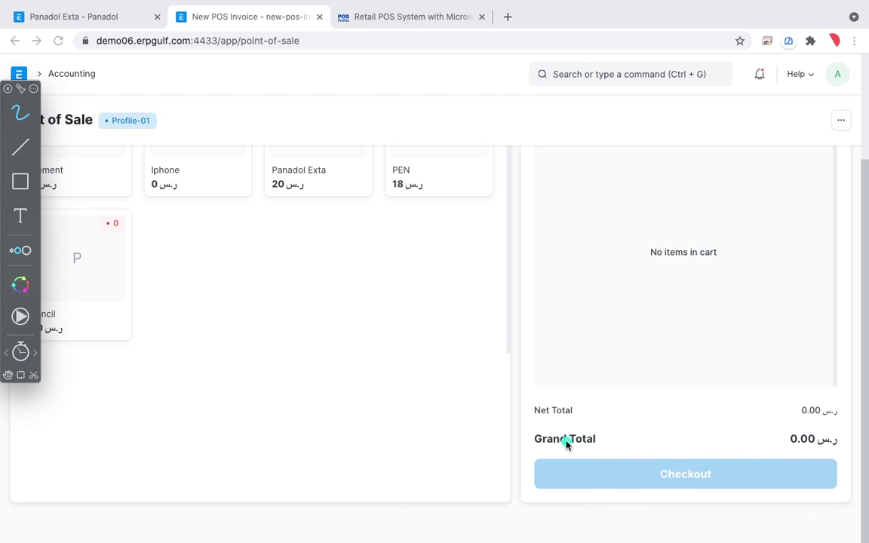
pyautogui.click(83, 374)
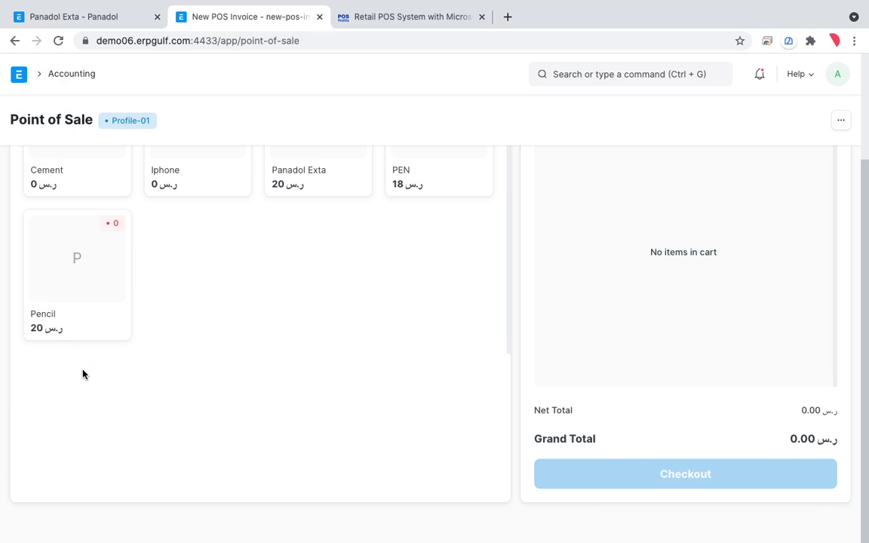
# Return to the Panadol Exta item form, close the page search and open the item list.
pyautogui.click(74, 17)
pyautogui.scroll(10, 411, 366)
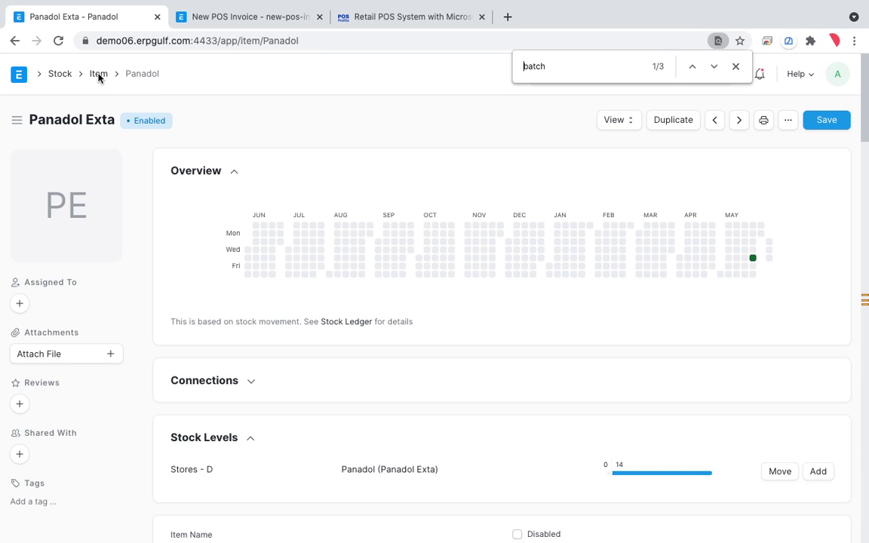
pyautogui.click(735, 66)
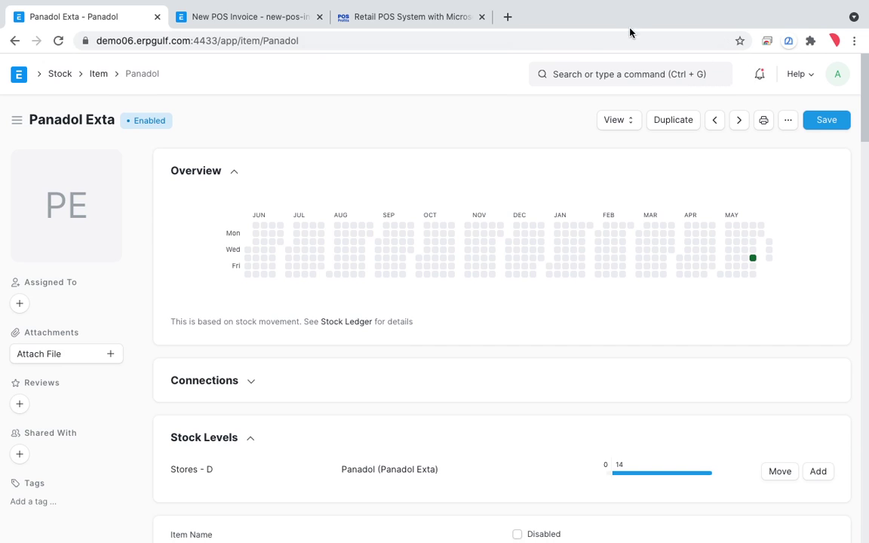
pyautogui.click(93, 78)
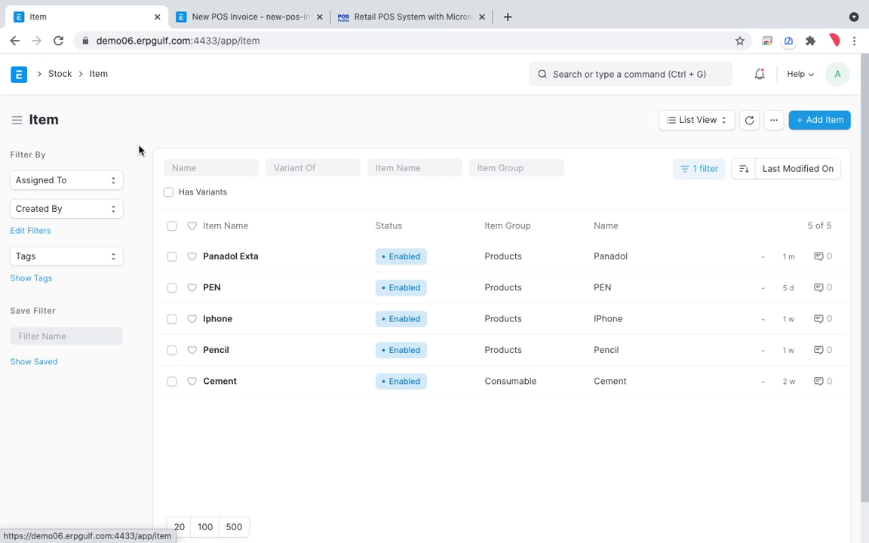
# Find 'batch' on the Stock workspace and open the Batch list.
pyautogui.click(60, 76)
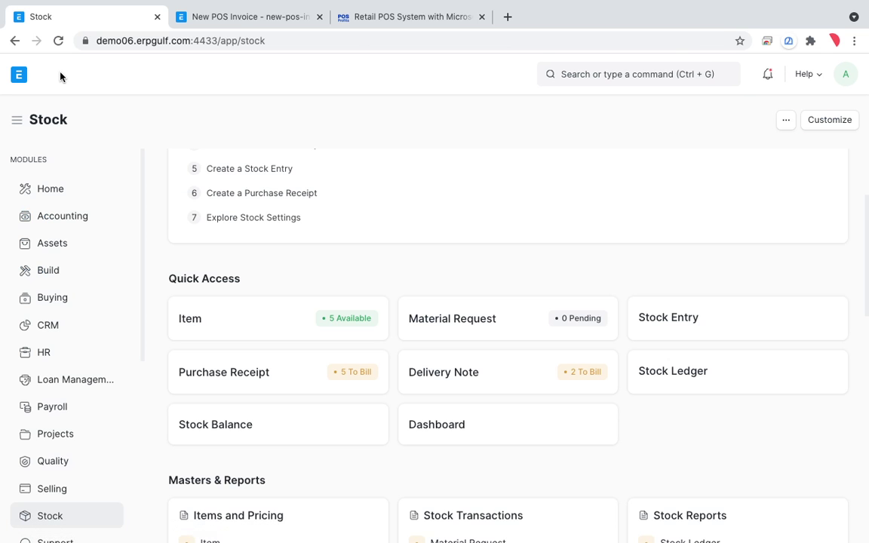
pyautogui.hotkey('ctrl', 'f')
pyautogui.write('batch')
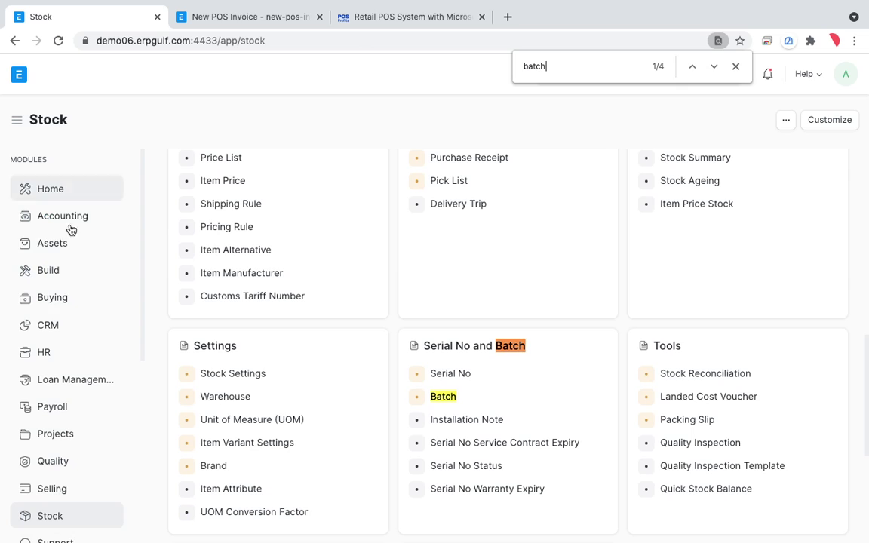
pyautogui.click(445, 396)
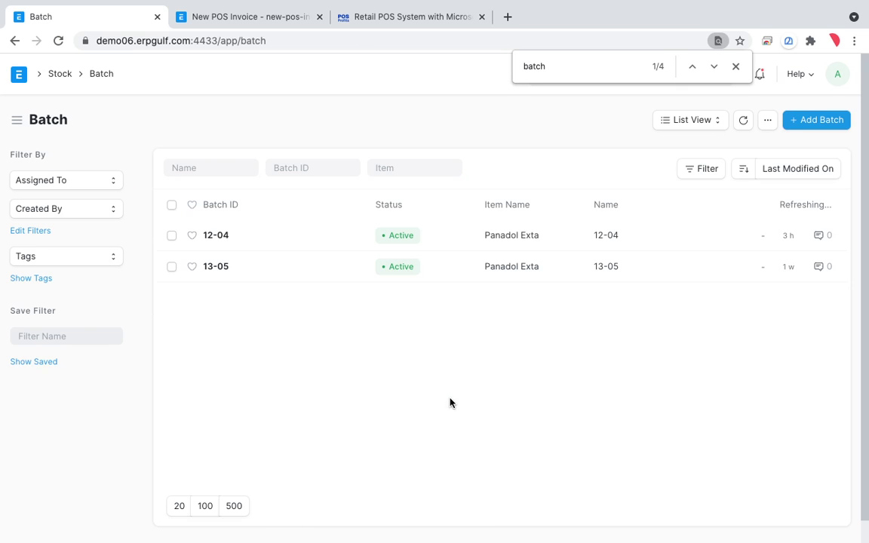
pyautogui.click(736, 67)
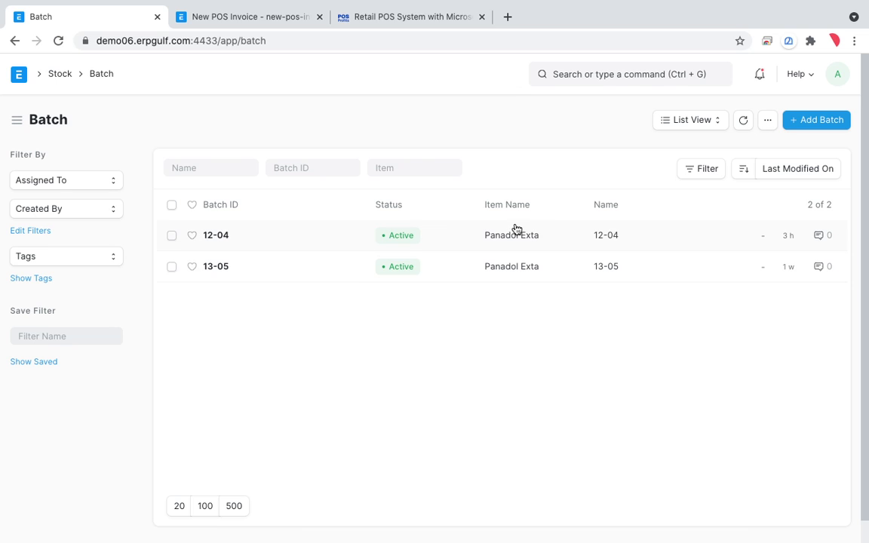
# Circle batches 12-04 and 13-05 and the Panadol Exta item name on screen.
pyautogui.hotkey('ctrl', 'shift', 'a')
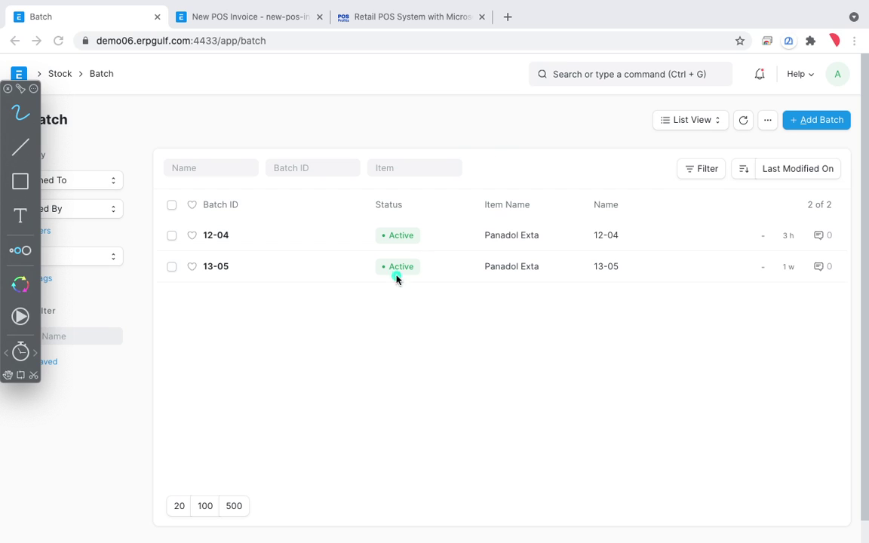
pyautogui.moveTo(235, 211); pyautogui.dragTo(248, 225)
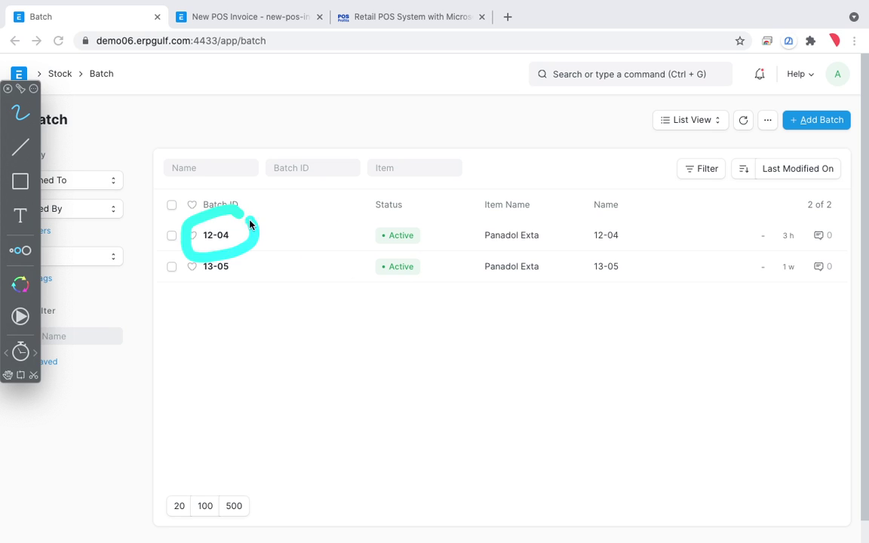
pyautogui.moveTo(530, 213); pyautogui.dragTo(514, 194)
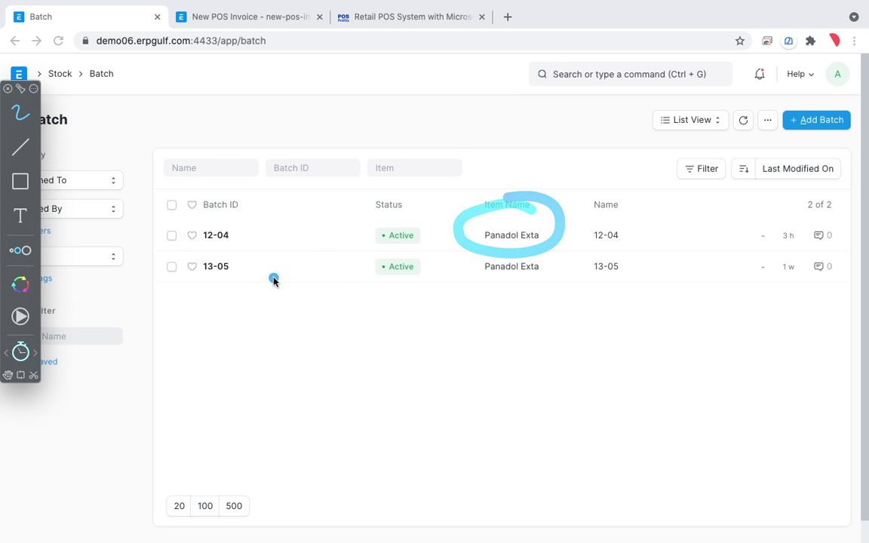
pyautogui.moveTo(248, 257)
pyautogui.mouseDown()
pyautogui.moveTo(184, 274)
pyautogui.moveTo(248, 249)
pyautogui.moveTo(226, 220)
pyautogui.mouseUp()
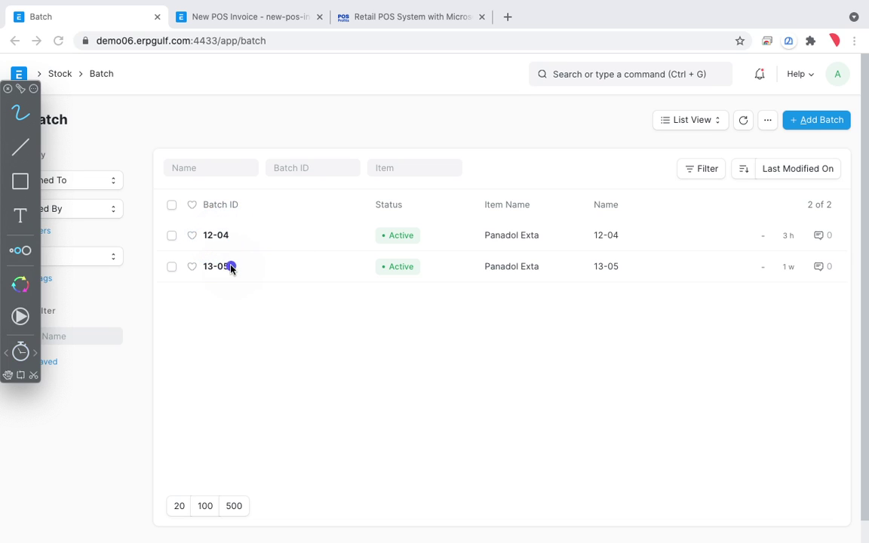
pyautogui.moveTo(230, 268); pyautogui.dragTo(261, 254)
pyautogui.moveTo(236, 228); pyautogui.dragTo(252, 219)
# Replace batch 12-04's barcode 123456 with 222222, save, and go back to the Batch list.
pyautogui.click(227, 241)
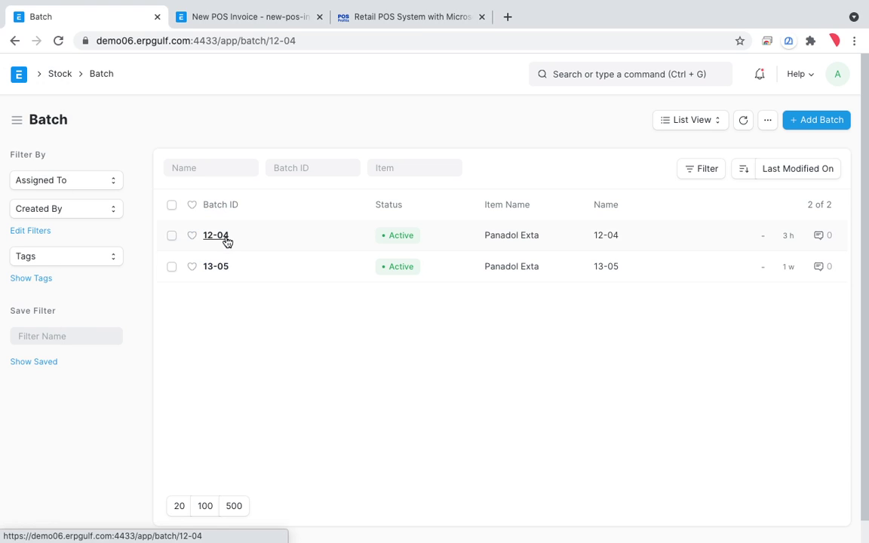
pyautogui.scroll(-5, 363, 316)
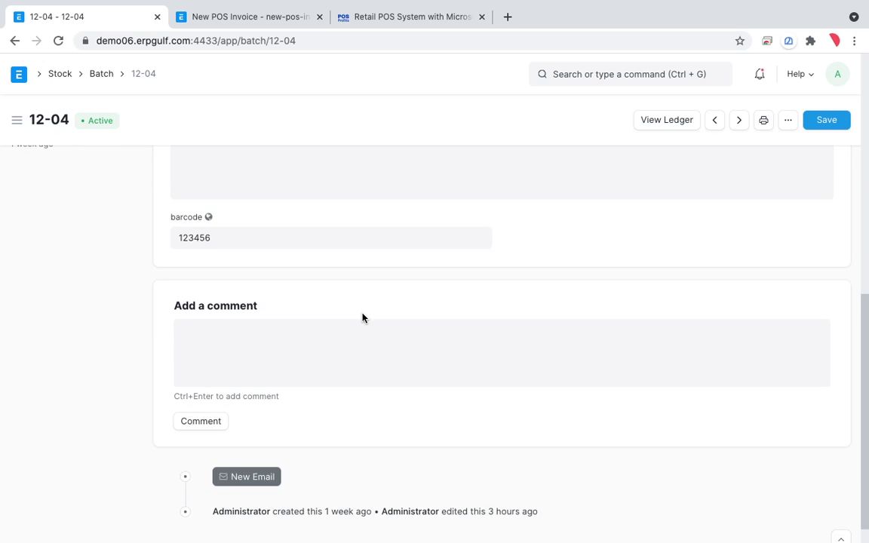
pyautogui.scroll(1, 363, 316)
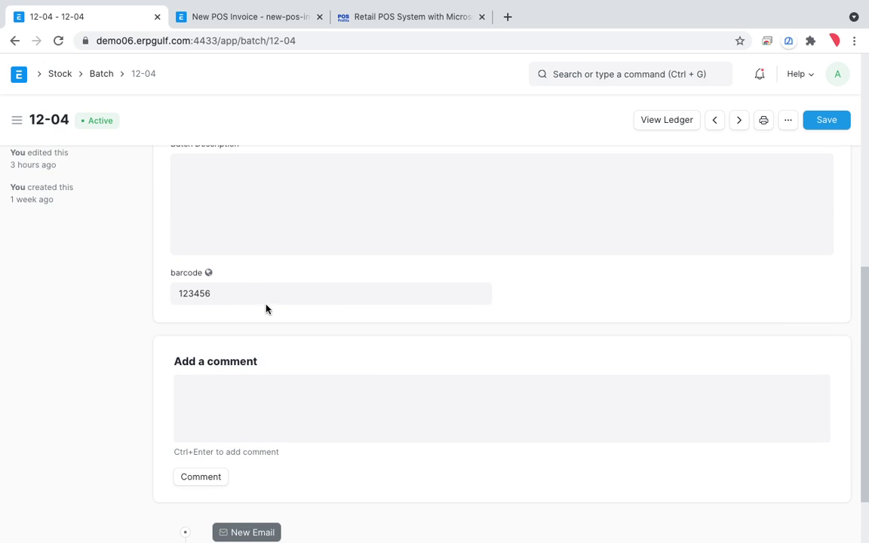
pyautogui.doubleClick(262, 297)
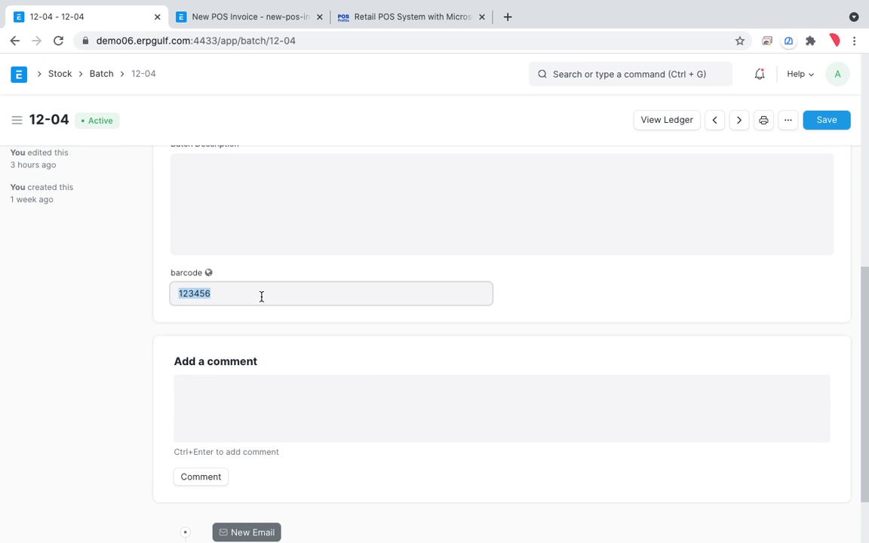
pyautogui.write('222222')
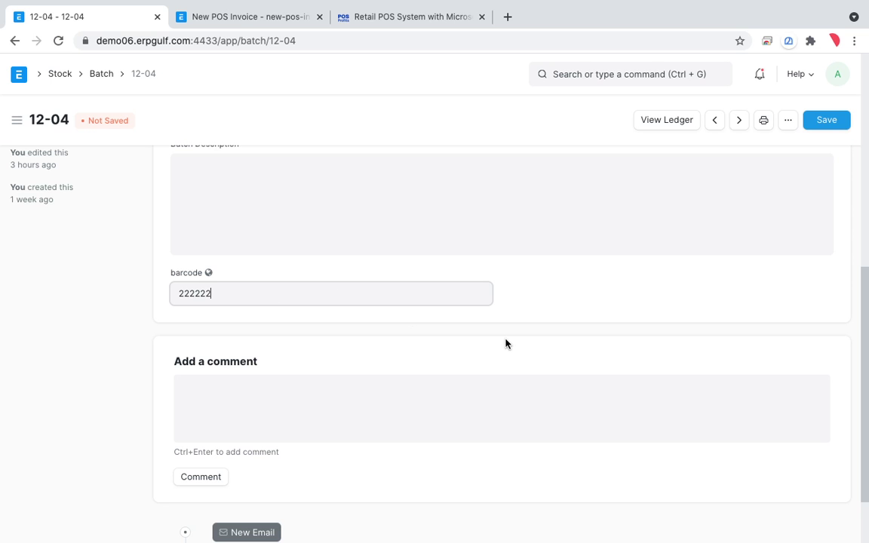
pyautogui.scroll(2, 505, 344)
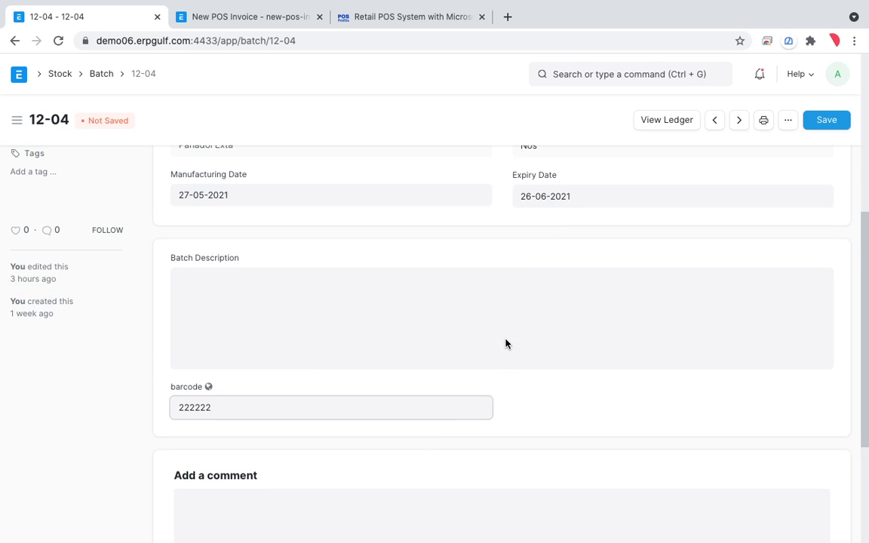
pyautogui.click(827, 123)
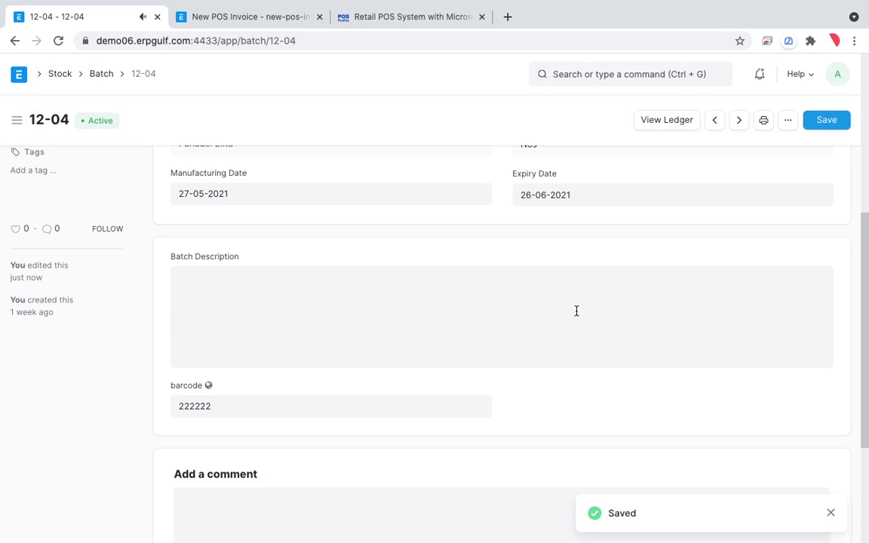
pyautogui.scroll(5, 577, 310)
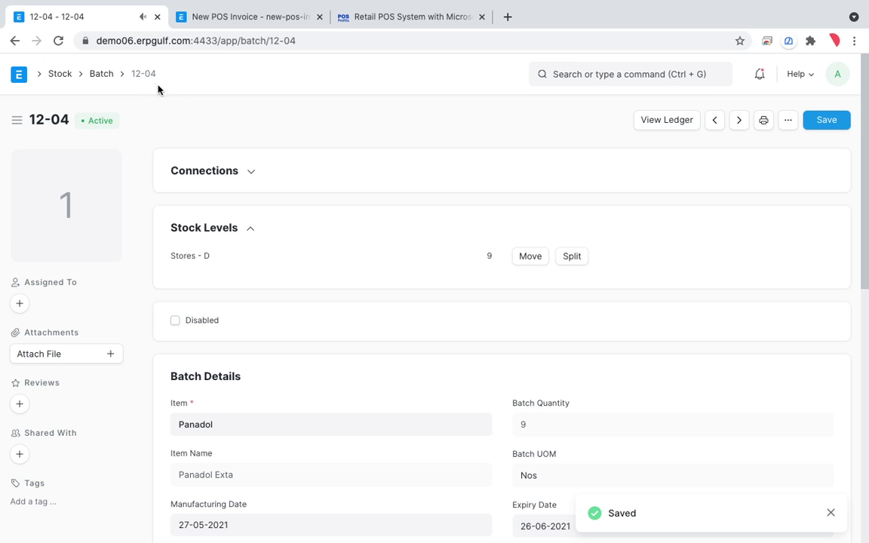
pyautogui.click(96, 77)
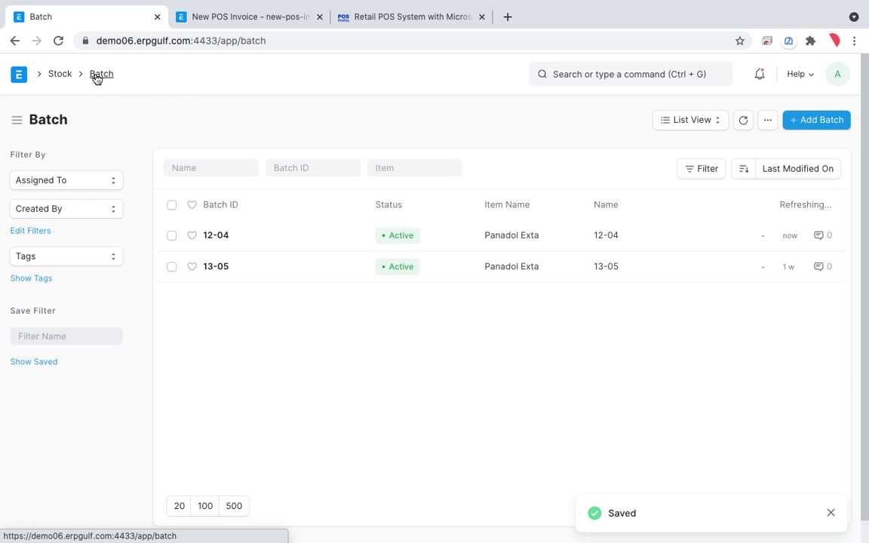
# Open batch 13-05 and enter 333333 in its empty barcode field.
pyautogui.click(225, 268)
pyautogui.scroll(-5, 355, 338)
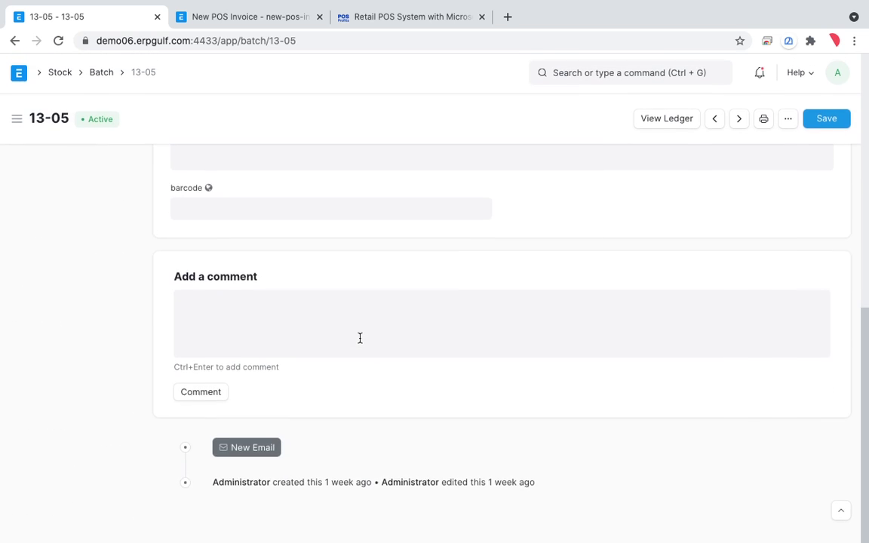
pyautogui.click(329, 320)
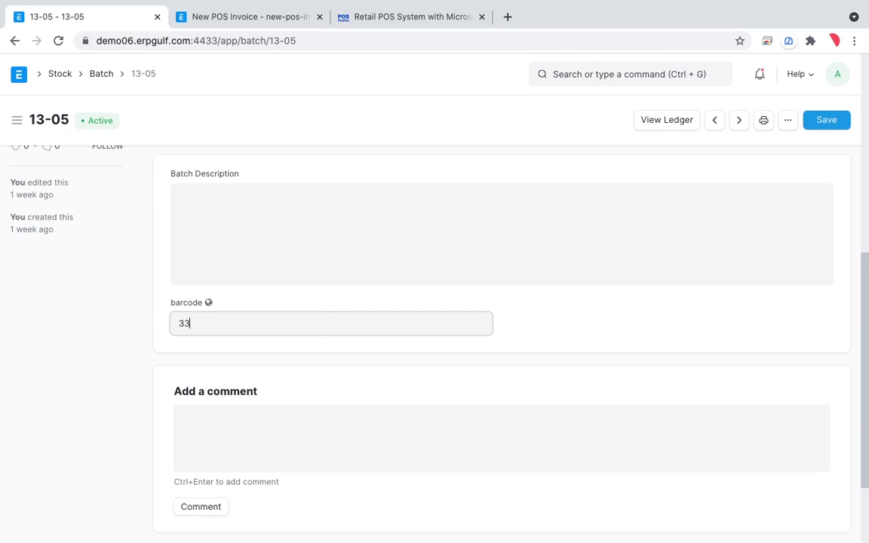
pyautogui.write('333333')
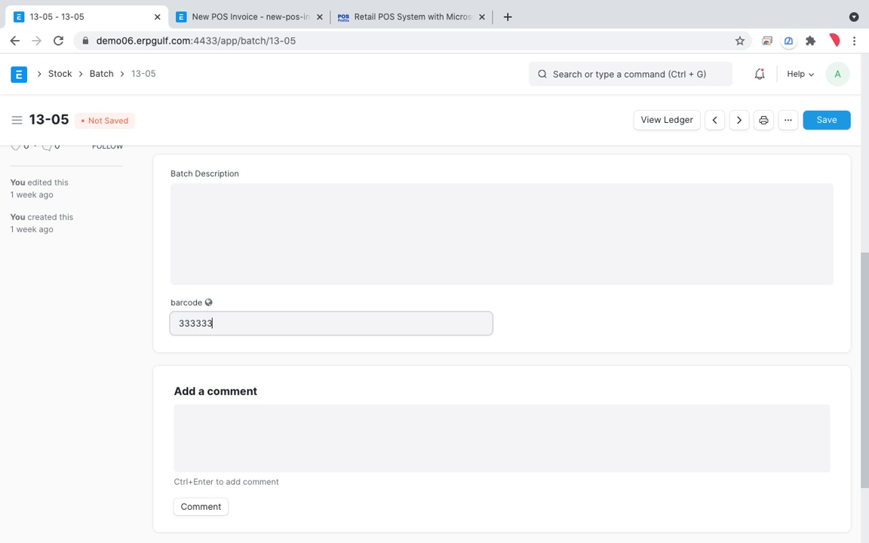
# Circle the barcode 333333, write ERPGulf over the form, clear the drawings and save.
pyautogui.hotkey('ctrl', 'shift', 'a')
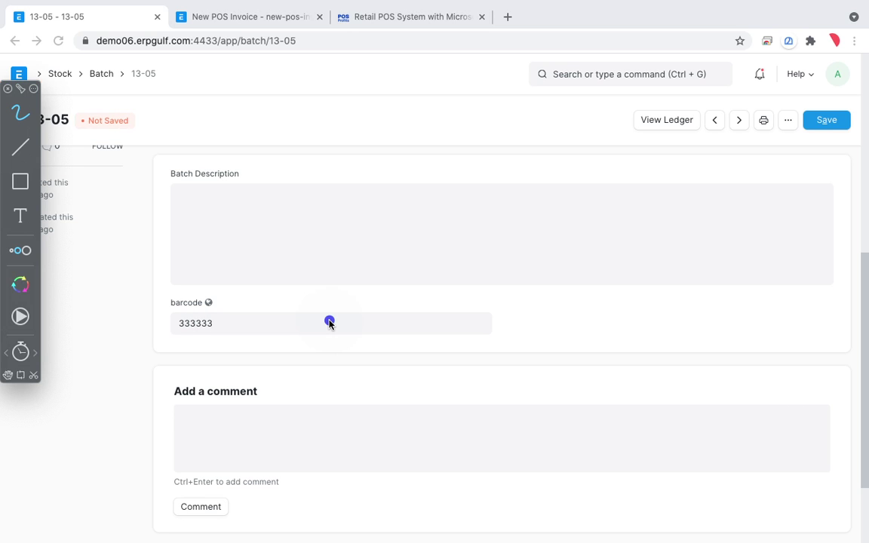
pyautogui.moveTo(240, 288)
pyautogui.mouseDown()
pyautogui.moveTo(188, 364)
pyautogui.moveTo(170, 302)
pyautogui.mouseUp()
pyautogui.moveTo(296, 302)
pyautogui.mouseDown()
pyautogui.moveTo(264, 326)
pyautogui.moveTo(285, 351)
pyautogui.moveTo(332, 348)
pyautogui.mouseUp()
pyautogui.moveTo(281, 355); pyautogui.dragTo(301, 339)
pyautogui.moveTo(352, 300); pyautogui.dragTo(345, 343)
pyautogui.moveTo(328, 317)
pyautogui.mouseDown()
pyautogui.moveTo(336, 326)
pyautogui.moveTo(380, 318)
pyautogui.moveTo(393, 282)
pyautogui.moveTo(381, 301)
pyautogui.mouseUp()
pyautogui.moveTo(477, 240)
pyautogui.mouseDown()
pyautogui.moveTo(476, 271)
pyautogui.moveTo(510, 266)
pyautogui.moveTo(563, 237)
pyautogui.moveTo(581, 200)
pyautogui.moveTo(590, 215)
pyautogui.mouseUp()
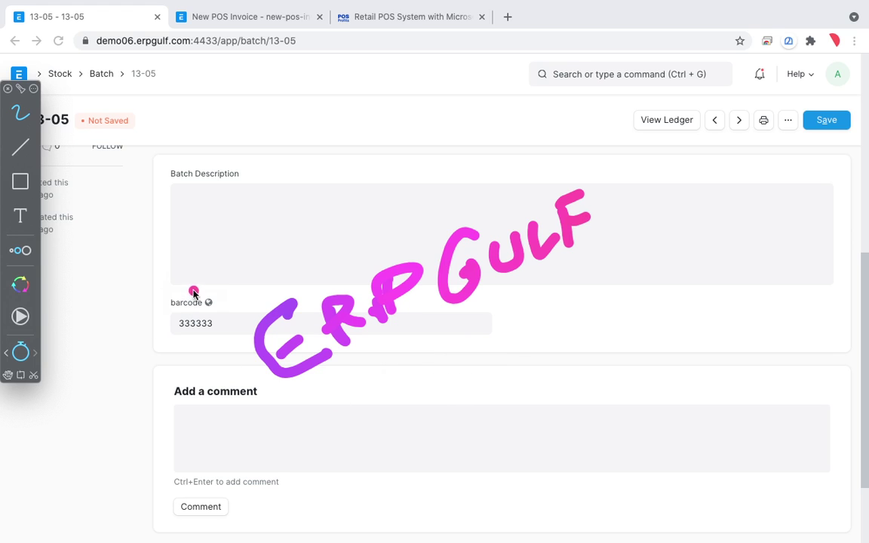
pyautogui.moveTo(192, 291); pyautogui.dragTo(137, 335)
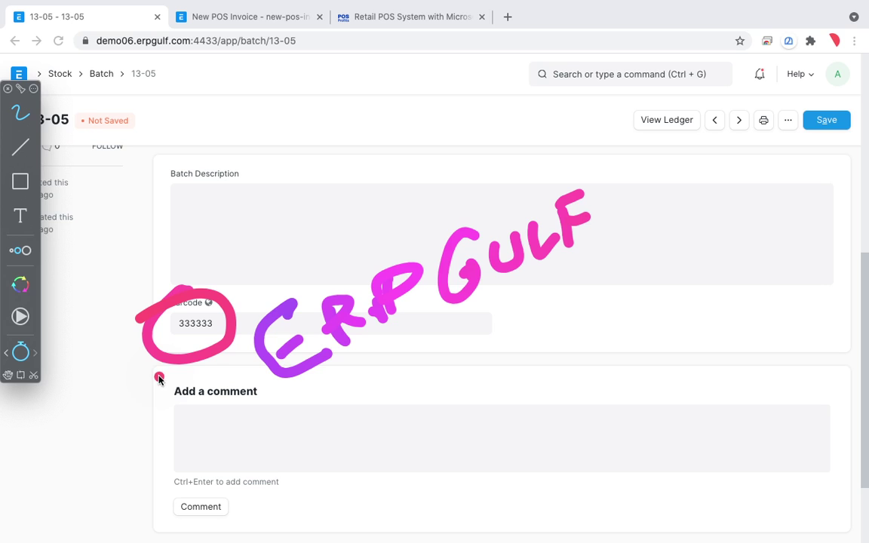
pyautogui.moveTo(318, 412); pyautogui.dragTo(590, 254)
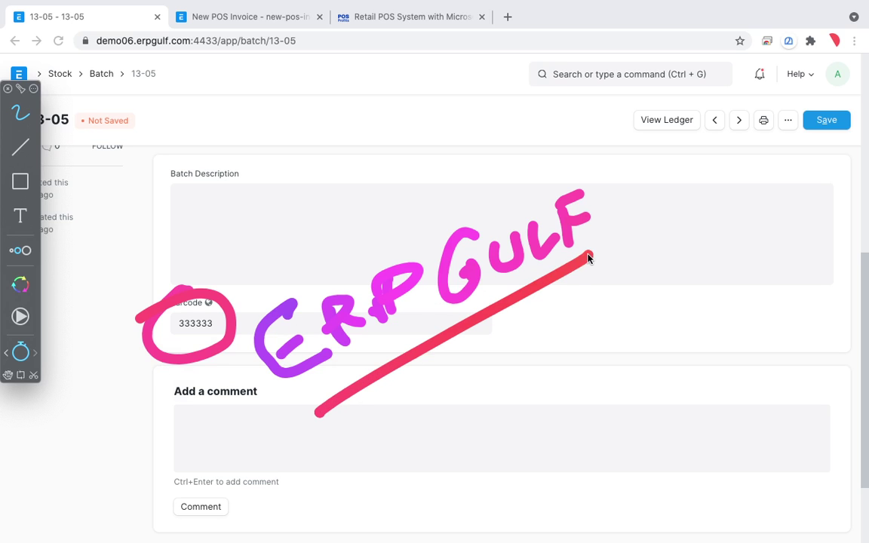
pyautogui.moveTo(274, 286)
pyautogui.mouseDown()
pyautogui.moveTo(528, 173)
pyautogui.moveTo(616, 267)
pyautogui.mouseUp()
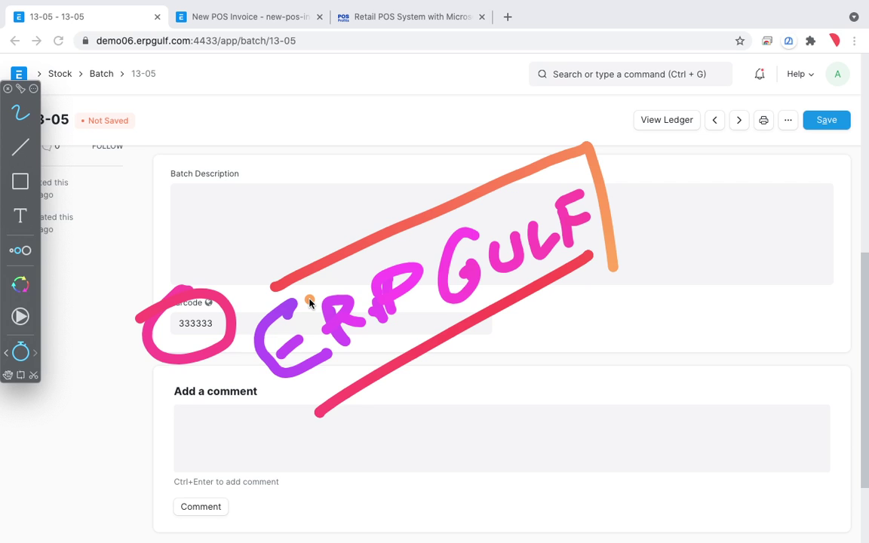
pyautogui.press('Escape')
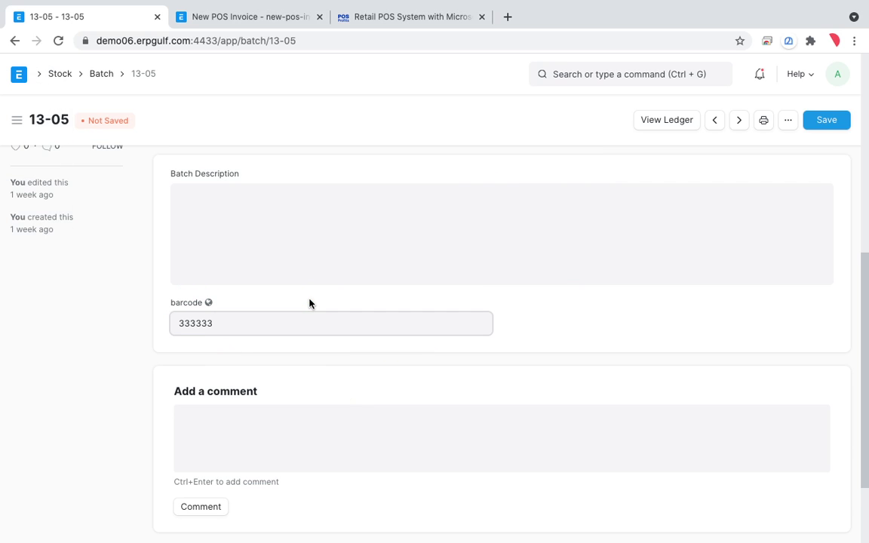
pyautogui.click(828, 120)
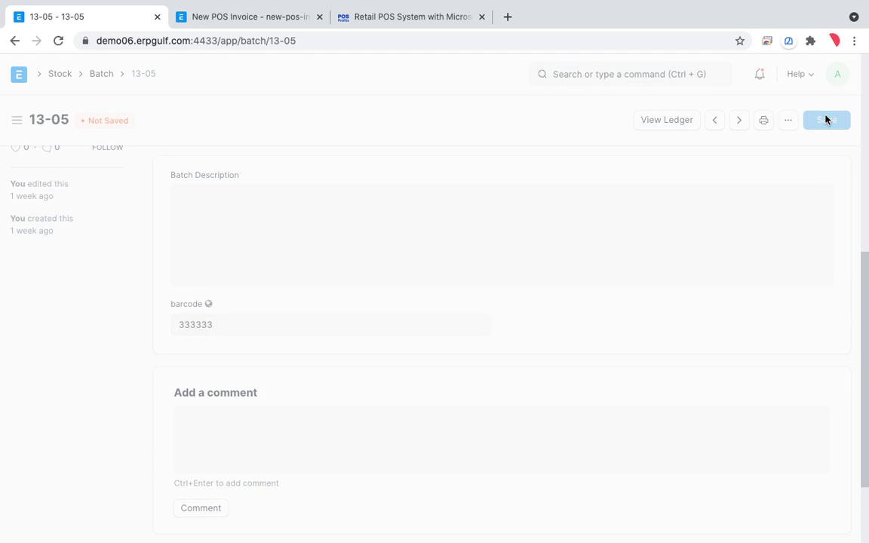
# Open the Point of Sale page by searching 'poin' in the awesome bar.
pyautogui.click(276, 23)
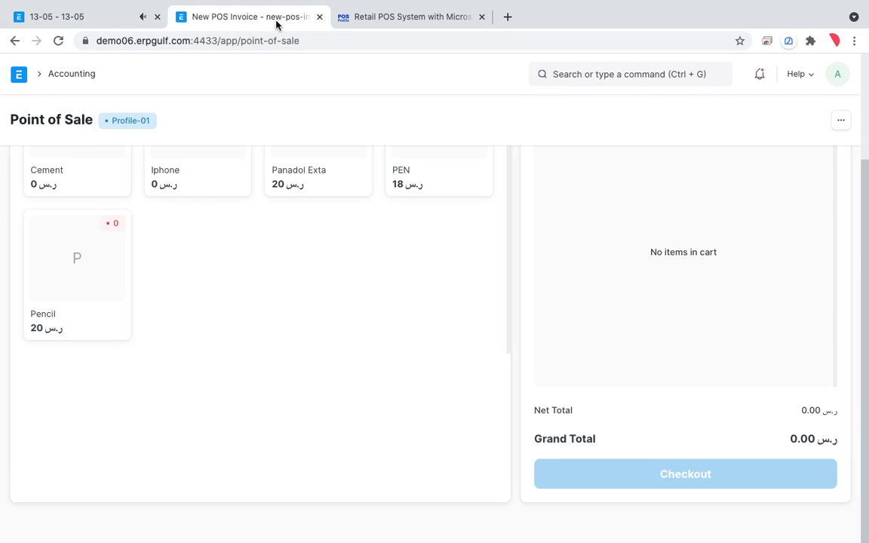
pyautogui.scroll(2, 285, 302)
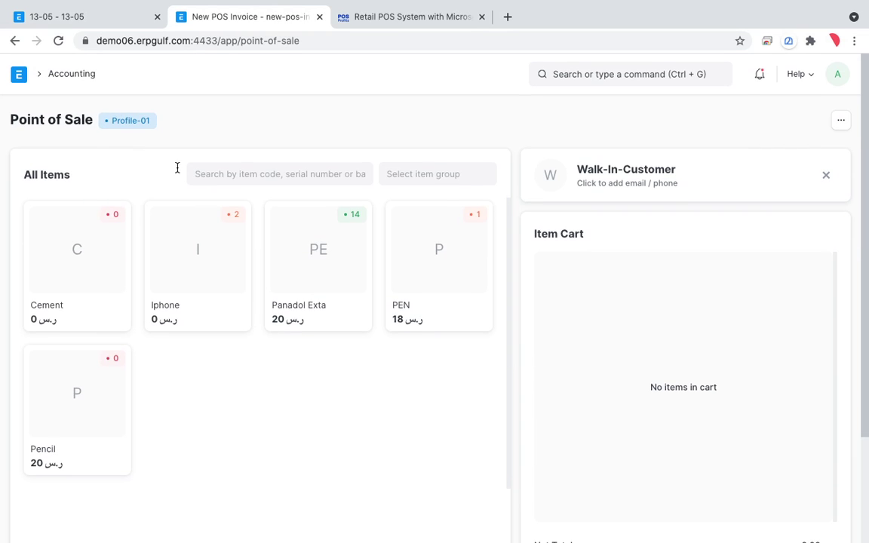
pyautogui.click(72, 76)
pyautogui.click(612, 75)
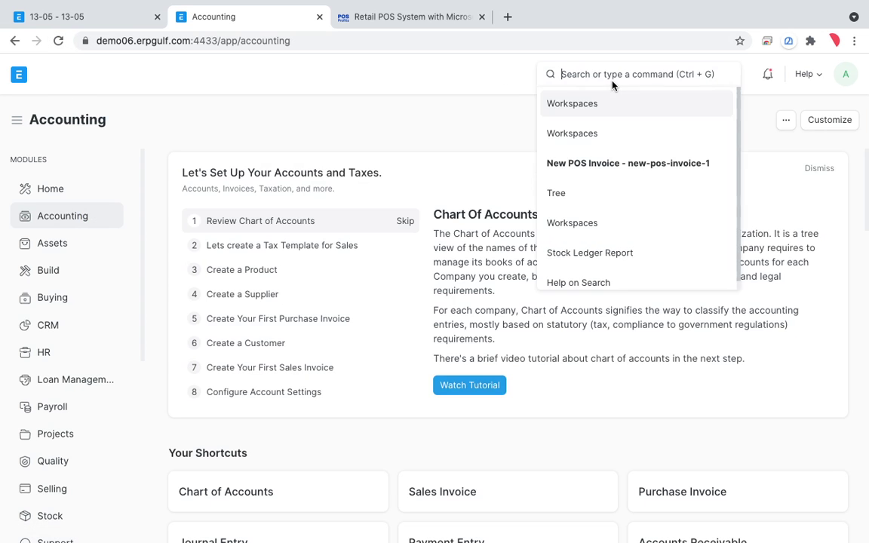
pyautogui.write('poin')
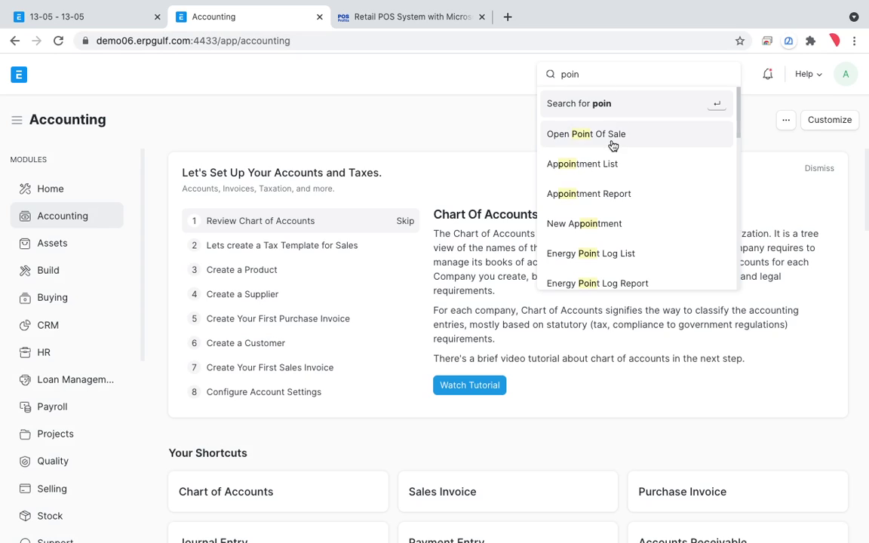
pyautogui.click(612, 139)
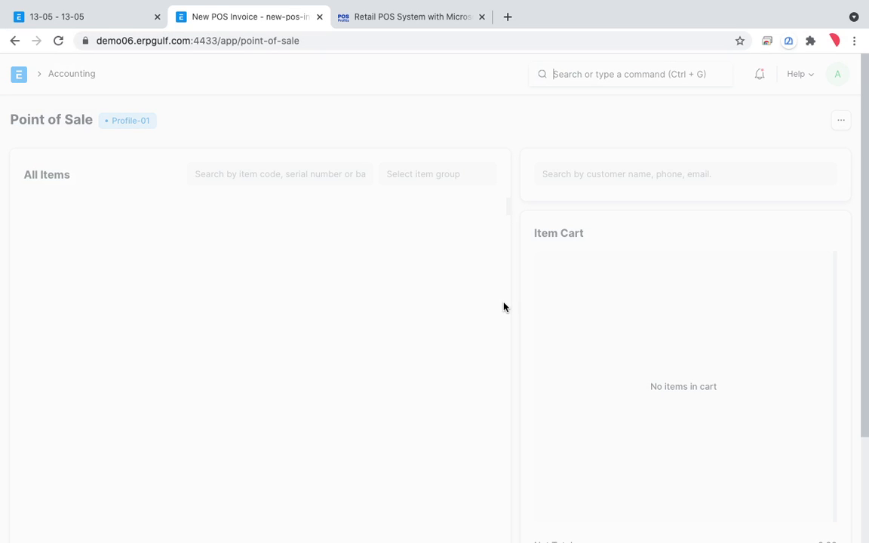
# Search items for barcodes 101010, 222222 and 333333, confirming Panadol Exta appears each time.
pyautogui.click(292, 173)
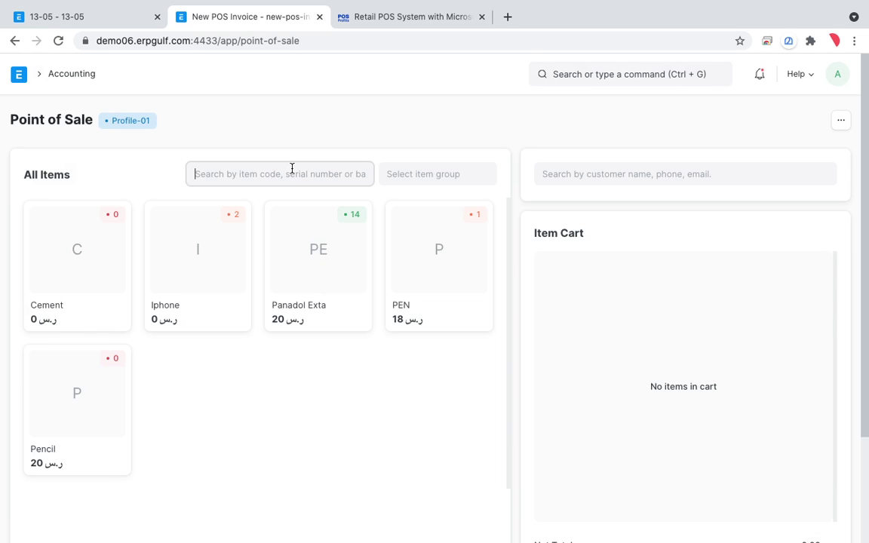
pyautogui.write('101010')
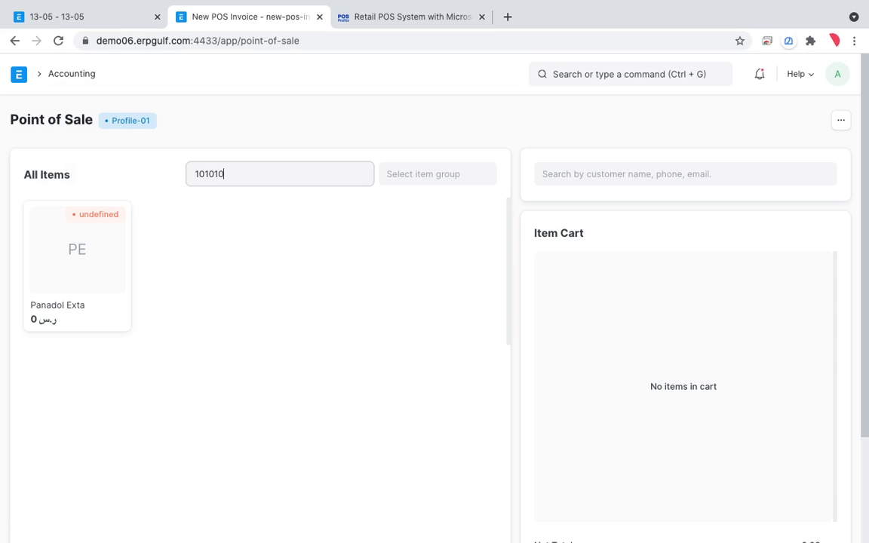
pyautogui.press('BackSpace')
pyautogui.press('BackSpace')
pyautogui.press('BackSpace')
pyautogui.press('BackSpace')
pyautogui.press('BackSpace')
pyautogui.press('BackSpace')
pyautogui.write('2')
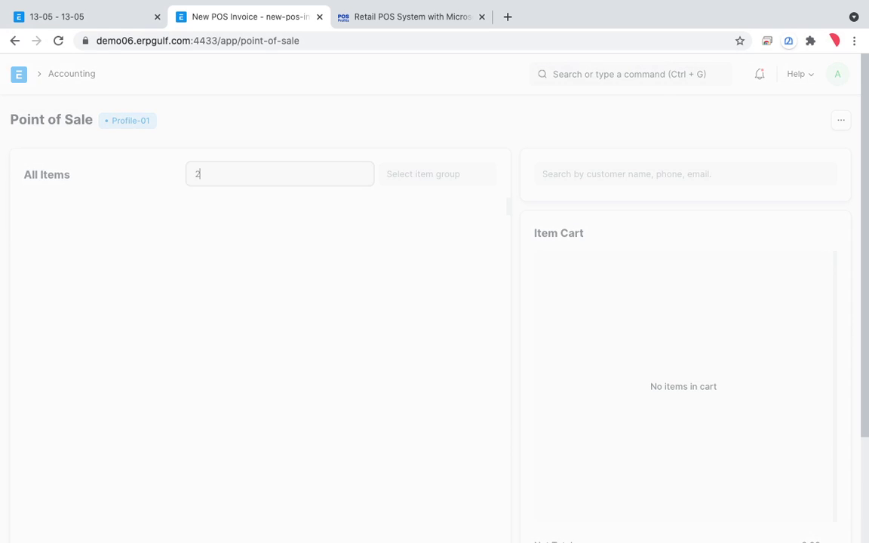
pyautogui.write('22222')
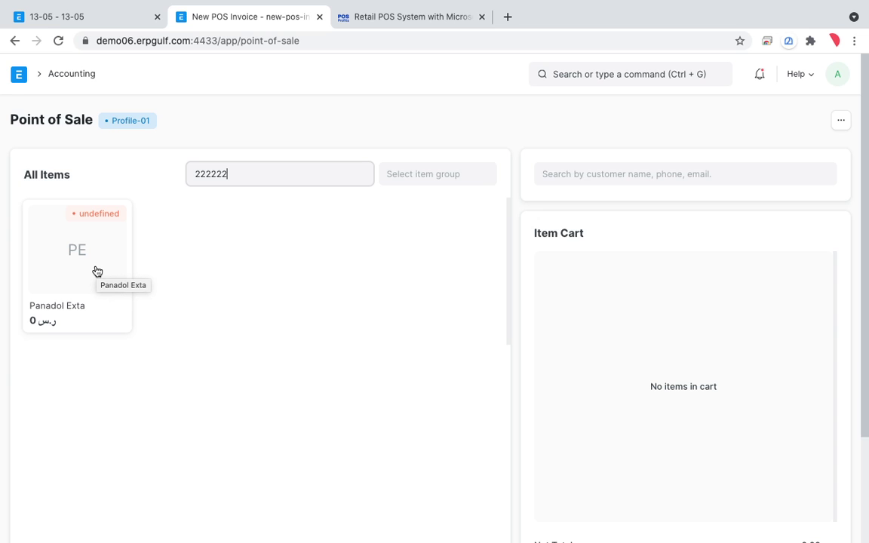
pyautogui.press('BackSpace')
pyautogui.press('BackSpace')
pyautogui.press('BackSpace')
pyautogui.press('BackSpace')
pyautogui.press('BackSpace')
pyautogui.press('BackSpace')
pyautogui.write('333333')
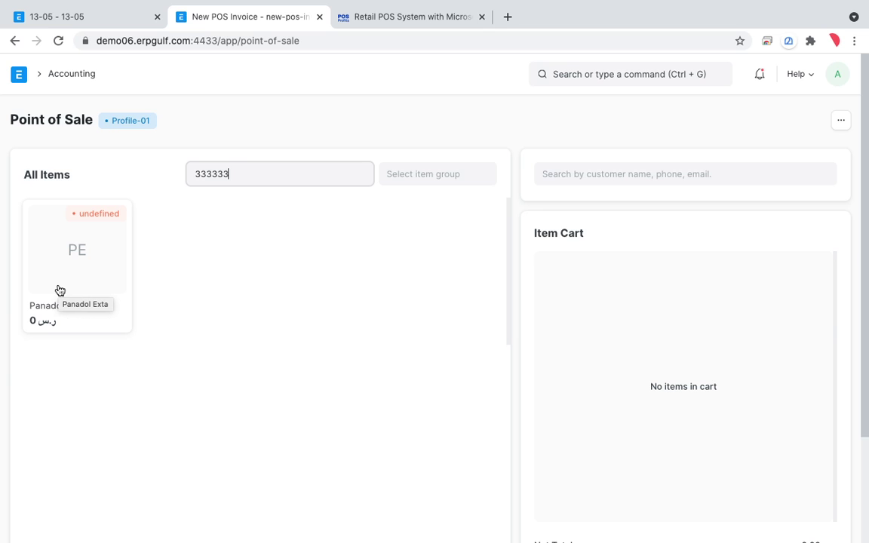
# Switch back to the batch 13-05 tab and scroll through its Batch Details.
pyautogui.click(110, 17)
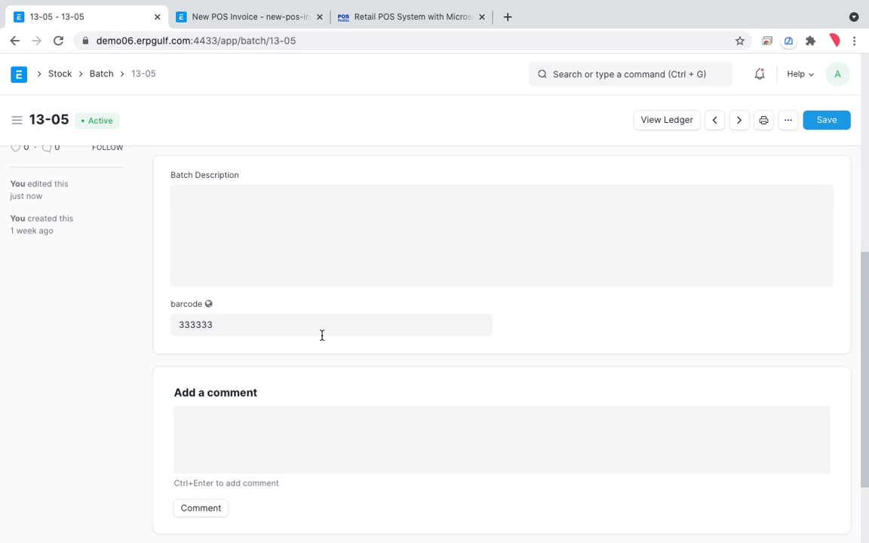
pyautogui.scroll(-2, 321, 335)
pyautogui.scroll(5, 322, 335)
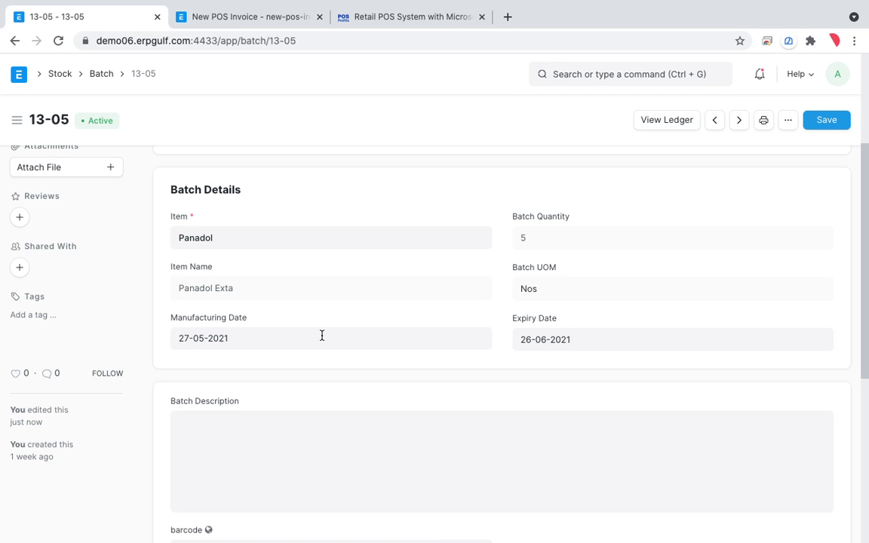
pyautogui.scroll(-2, 321, 335)
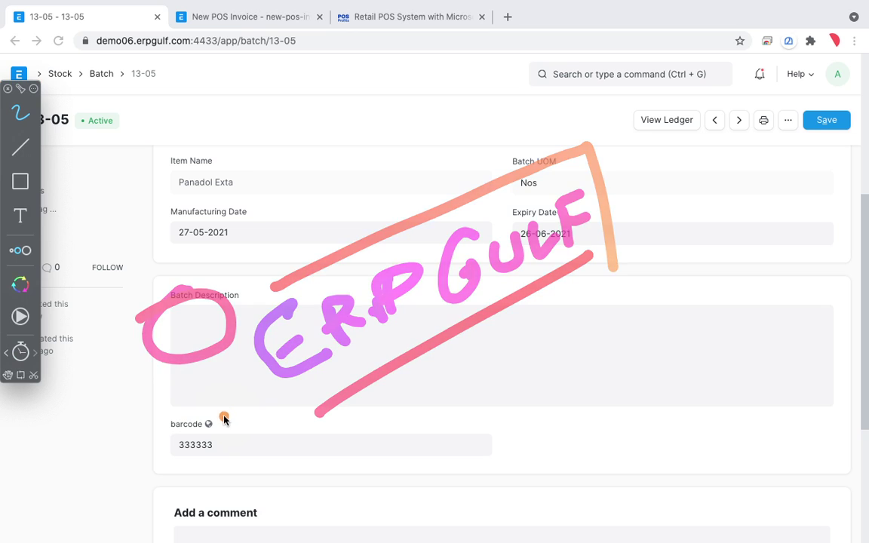
# Draw annotations over the batch 13-05 form, then clear them.
pyautogui.moveTo(217, 394)
pyautogui.mouseDown()
pyautogui.moveTo(207, 486)
pyautogui.moveTo(135, 466)
pyautogui.mouseUp()
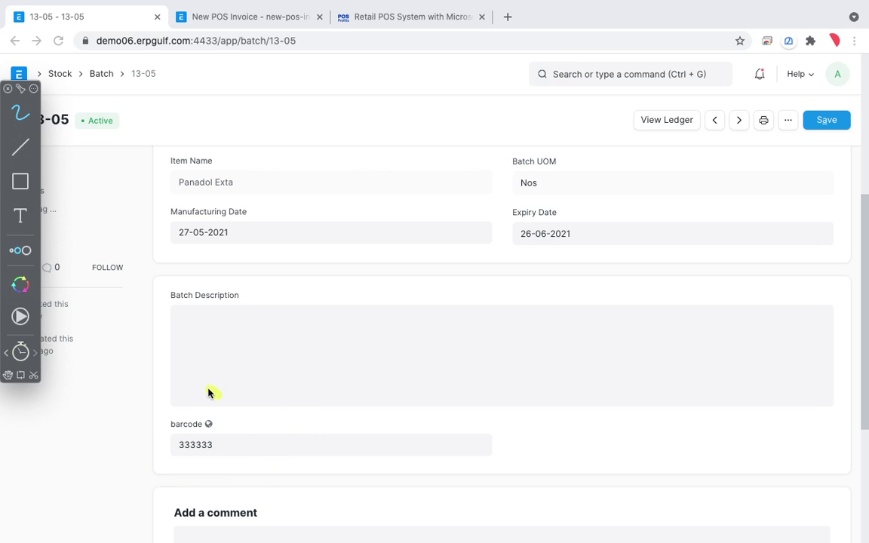
pyautogui.moveTo(209, 392)
pyautogui.mouseDown()
pyautogui.moveTo(221, 403)
pyautogui.moveTo(202, 458)
pyautogui.mouseUp()
pyautogui.click(20, 352)
pyautogui.moveTo(257, 382)
pyautogui.mouseDown()
pyautogui.moveTo(272, 386)
pyautogui.moveTo(336, 332)
pyautogui.moveTo(367, 330)
pyautogui.moveTo(401, 347)
pyautogui.mouseUp()
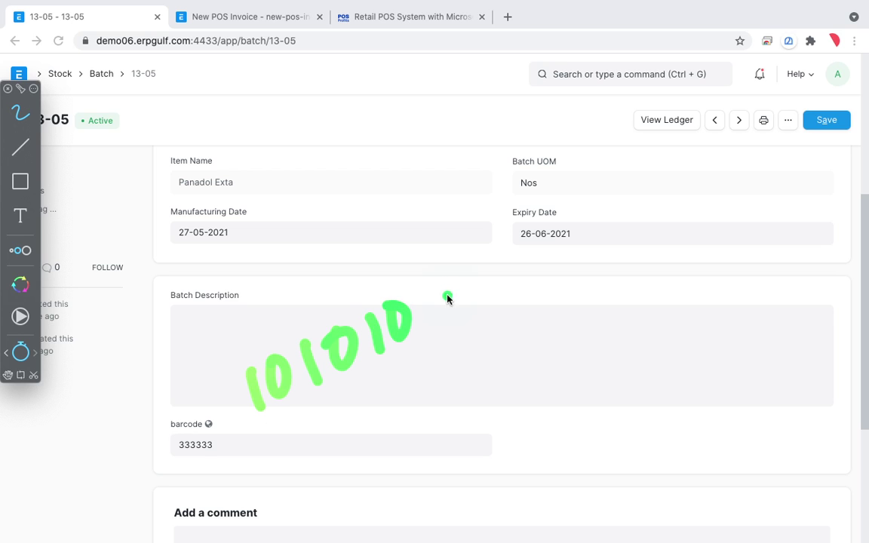
pyautogui.moveTo(431, 297); pyautogui.dragTo(446, 281)
pyautogui.moveTo(481, 264); pyautogui.dragTo(472, 298)
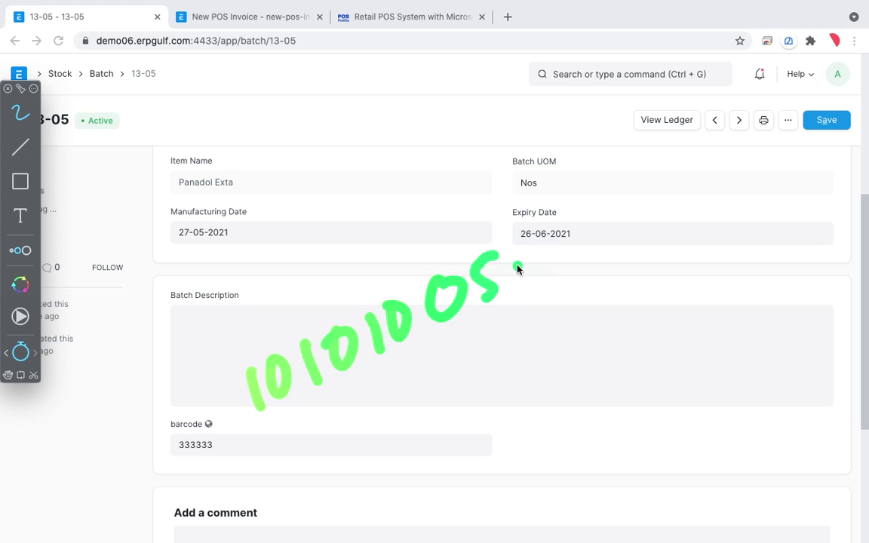
pyautogui.moveTo(506, 261)
pyautogui.mouseDown()
pyautogui.moveTo(518, 279)
pyautogui.moveTo(568, 235)
pyautogui.moveTo(596, 249)
pyautogui.mouseUp()
pyautogui.moveTo(610, 216); pyautogui.dragTo(619, 281)
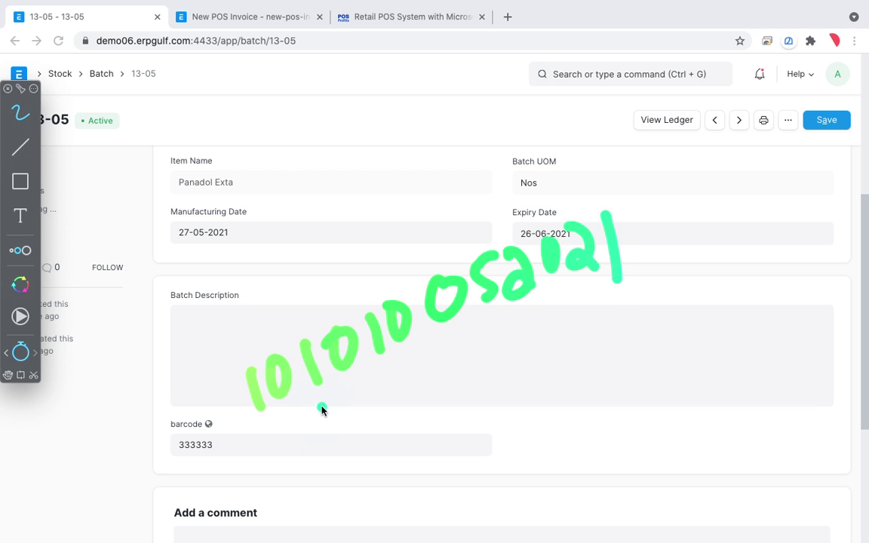
pyautogui.moveTo(288, 430)
pyautogui.mouseDown()
pyautogui.moveTo(664, 249)
pyautogui.moveTo(240, 332)
pyautogui.moveTo(280, 445)
pyautogui.moveTo(347, 400)
pyautogui.mouseUp()
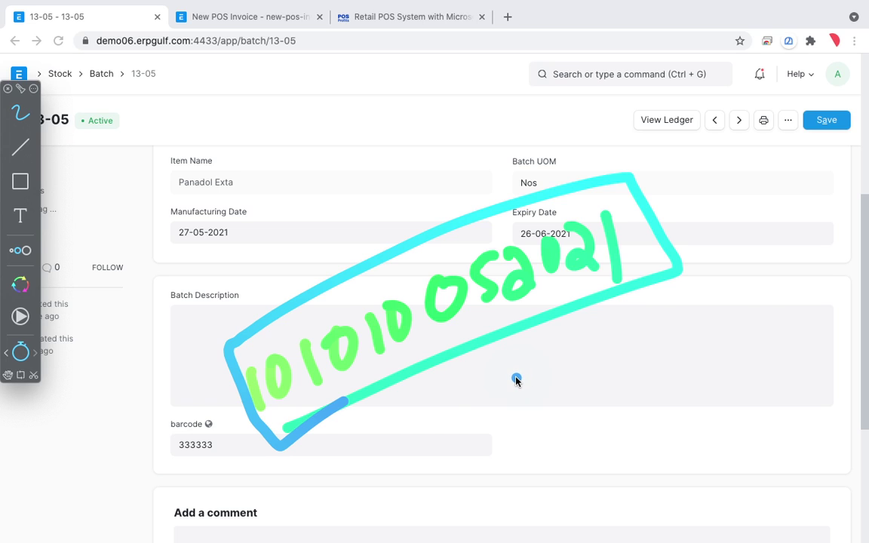
pyautogui.click(23, 353)
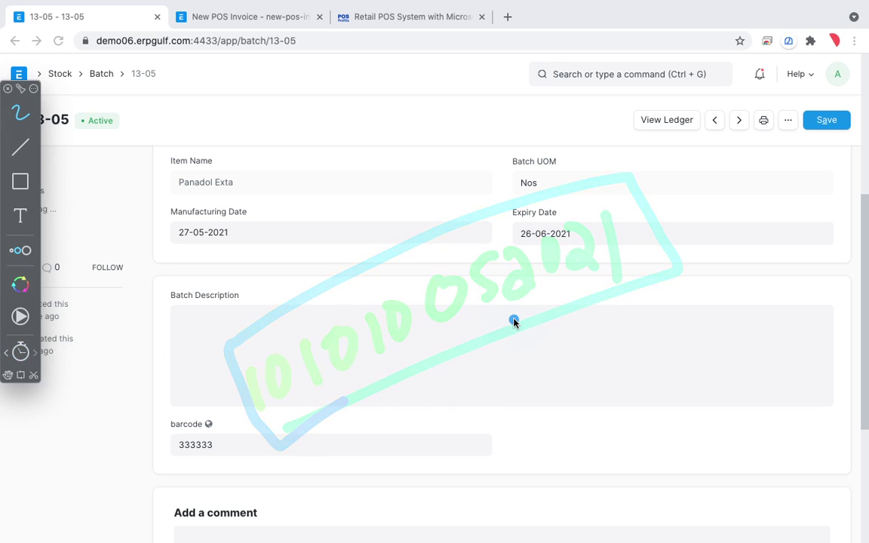
pyautogui.click(20, 353)
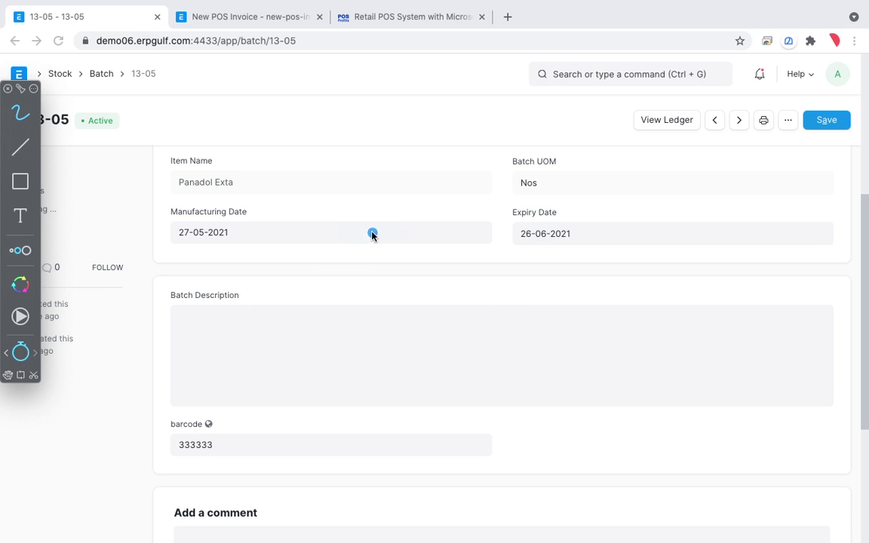
# Compare with the Point of Sale search for 333333, then return to the batch 13-05 record.
pyautogui.click(326, 264)
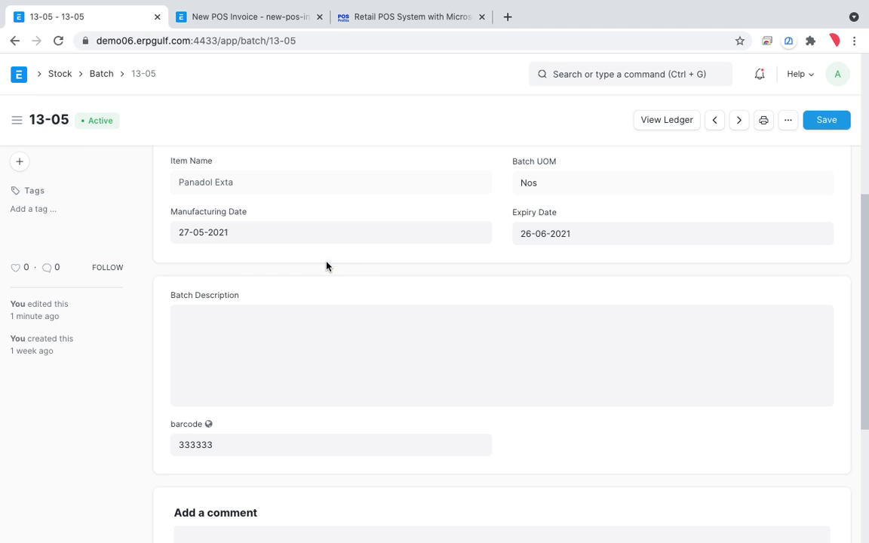
pyautogui.click(282, 14)
pyautogui.click(117, 15)
pyautogui.click(213, 299)
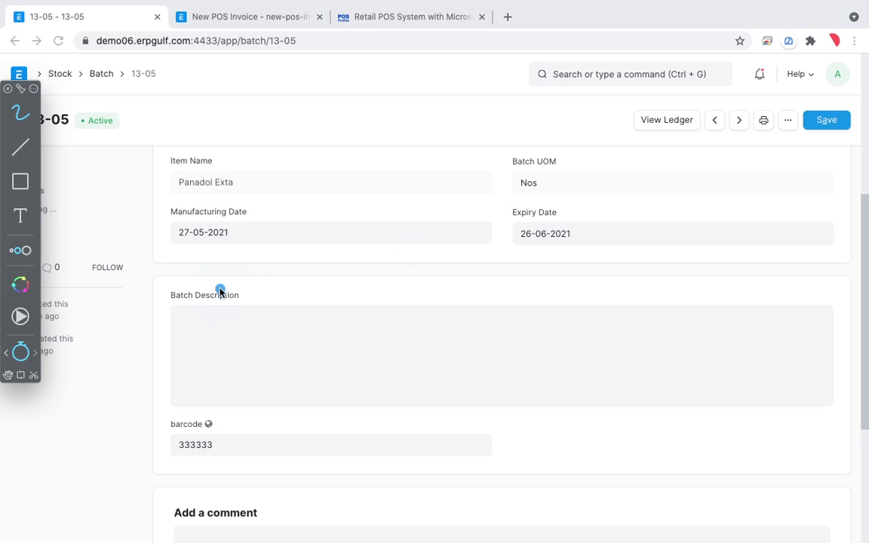
pyautogui.moveTo(208, 291)
pyautogui.mouseDown()
pyautogui.moveTo(233, 276)
pyautogui.moveTo(234, 323)
pyautogui.moveTo(252, 299)
pyautogui.mouseUp()
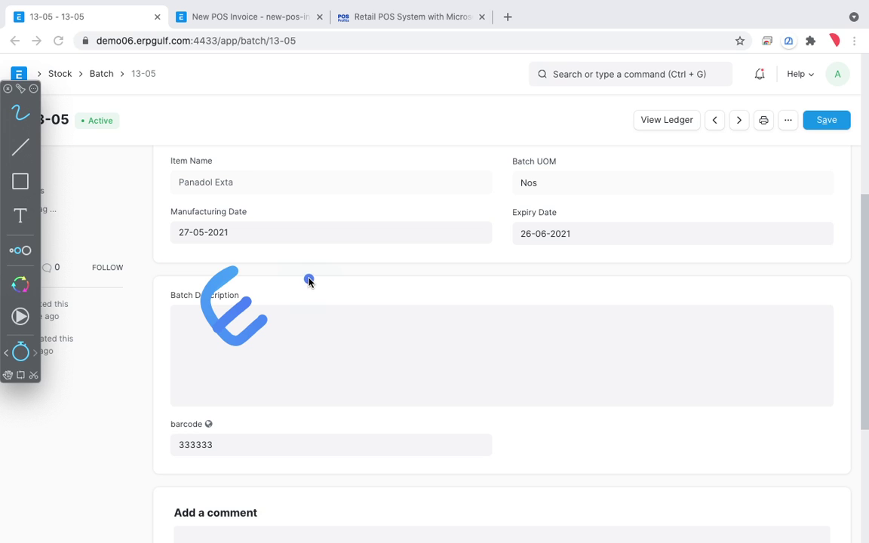
pyautogui.moveTo(270, 255)
pyautogui.mouseDown()
pyautogui.moveTo(295, 295)
pyautogui.moveTo(323, 280)
pyautogui.mouseUp()
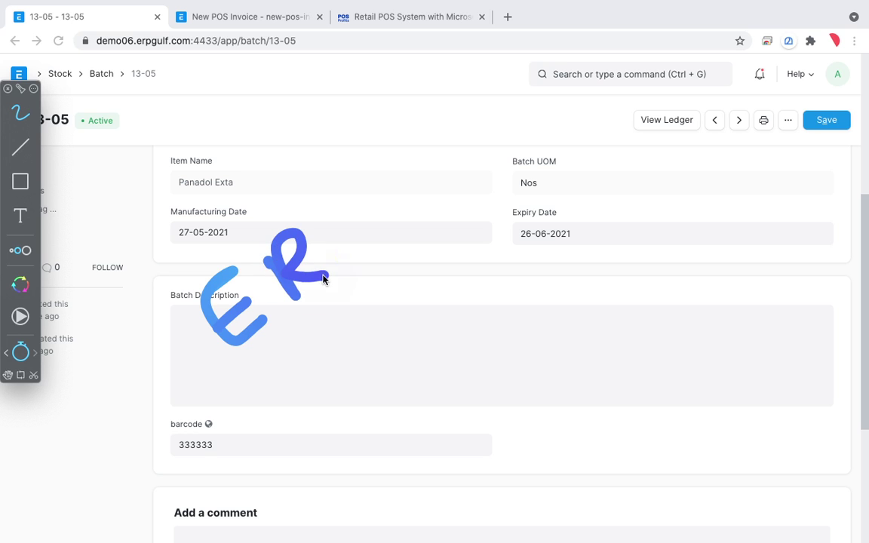
pyautogui.moveTo(326, 224)
pyautogui.mouseDown()
pyautogui.moveTo(349, 264)
pyautogui.moveTo(380, 200)
pyautogui.moveTo(417, 219)
pyautogui.mouseUp()
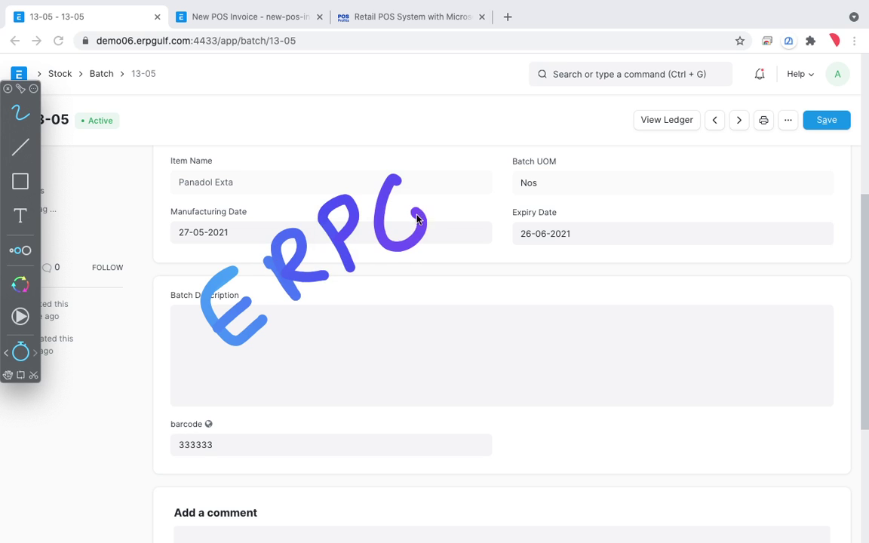
pyautogui.moveTo(430, 174)
pyautogui.mouseDown()
pyautogui.moveTo(436, 206)
pyautogui.moveTo(462, 158)
pyautogui.moveTo(480, 188)
pyautogui.moveTo(557, 112)
pyautogui.mouseUp()
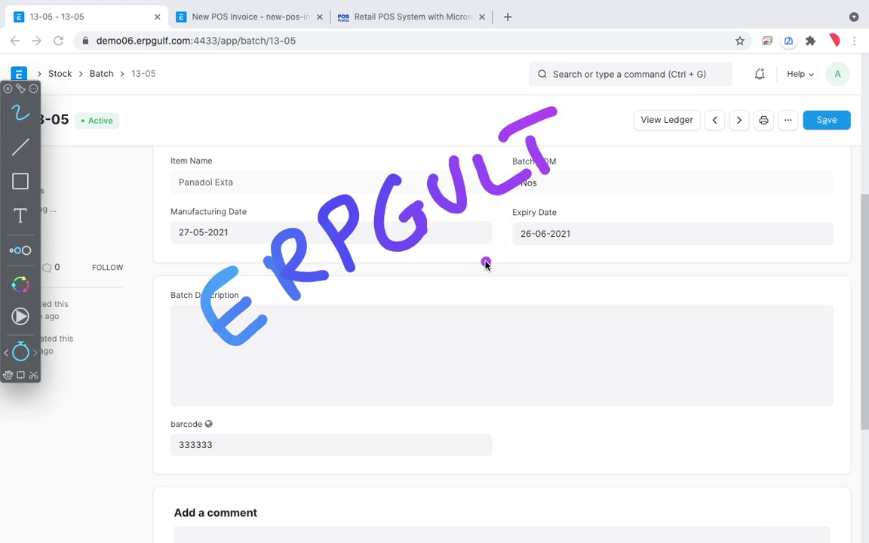
pyautogui.moveTo(501, 147); pyautogui.dragTo(566, 137)
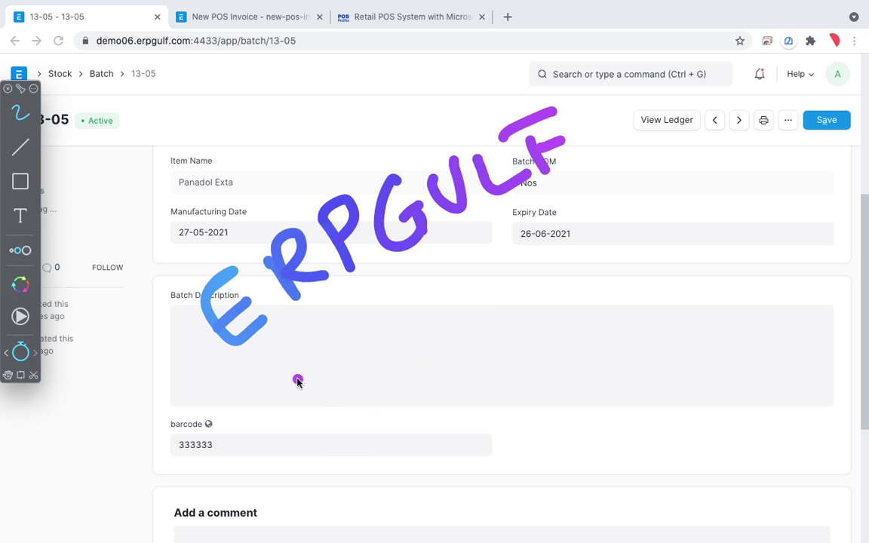
pyautogui.moveTo(297, 381)
pyautogui.mouseDown()
pyautogui.moveTo(374, 398)
pyautogui.moveTo(397, 364)
pyautogui.moveTo(424, 356)
pyautogui.moveTo(504, 291)
pyautogui.moveTo(521, 330)
pyautogui.mouseUp()
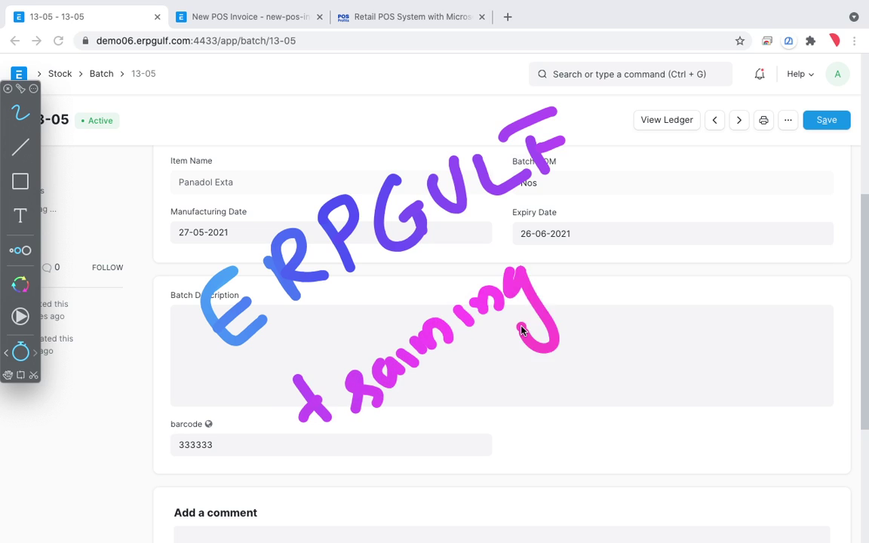
pyautogui.moveTo(563, 264)
pyautogui.mouseDown()
pyautogui.moveTo(561, 233)
pyautogui.moveTo(607, 260)
pyautogui.mouseUp()
pyautogui.moveTo(499, 391)
pyautogui.mouseDown()
pyautogui.moveTo(515, 421)
pyautogui.moveTo(543, 373)
pyautogui.moveTo(572, 384)
pyautogui.moveTo(560, 353)
pyautogui.moveTo(603, 330)
pyautogui.moveTo(632, 335)
pyautogui.moveTo(664, 298)
pyautogui.moveTo(719, 268)
pyautogui.moveTo(735, 278)
pyautogui.mouseUp()
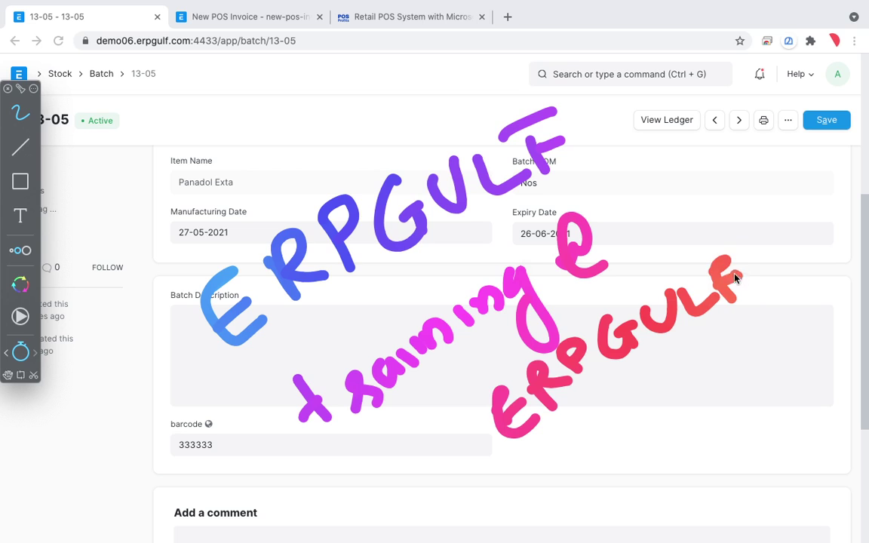
pyautogui.moveTo(771, 248)
pyautogui.mouseDown()
pyautogui.moveTo(767, 276)
pyautogui.moveTo(794, 244)
pyautogui.moveTo(824, 270)
pyautogui.mouseUp()
pyautogui.moveTo(743, 291); pyautogui.dragTo(755, 288)
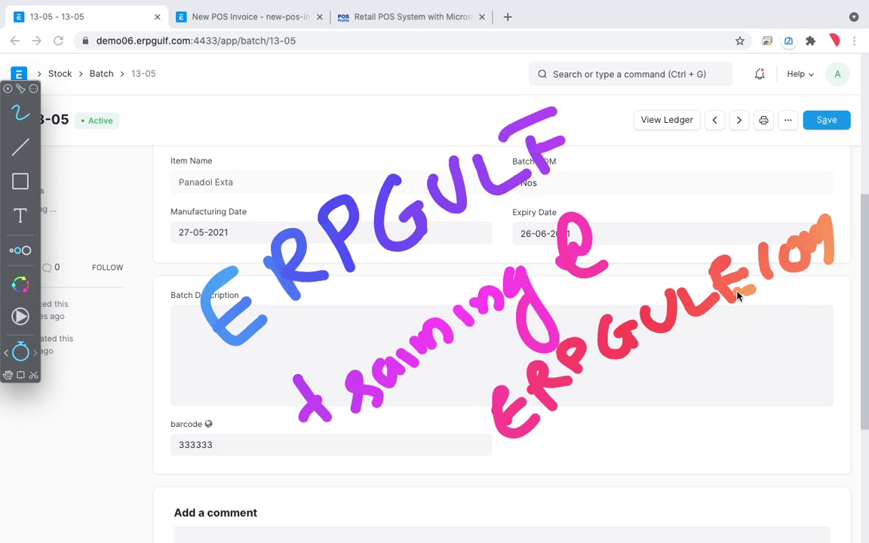
pyautogui.moveTo(499, 492); pyautogui.dragTo(717, 392)
pyautogui.moveTo(521, 503); pyautogui.dragTo(724, 406)
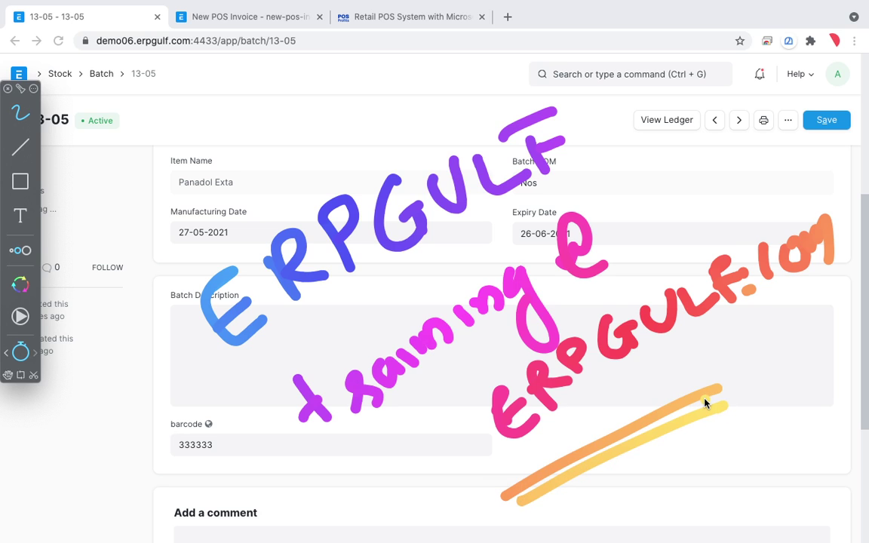
pyautogui.moveTo(597, 7)
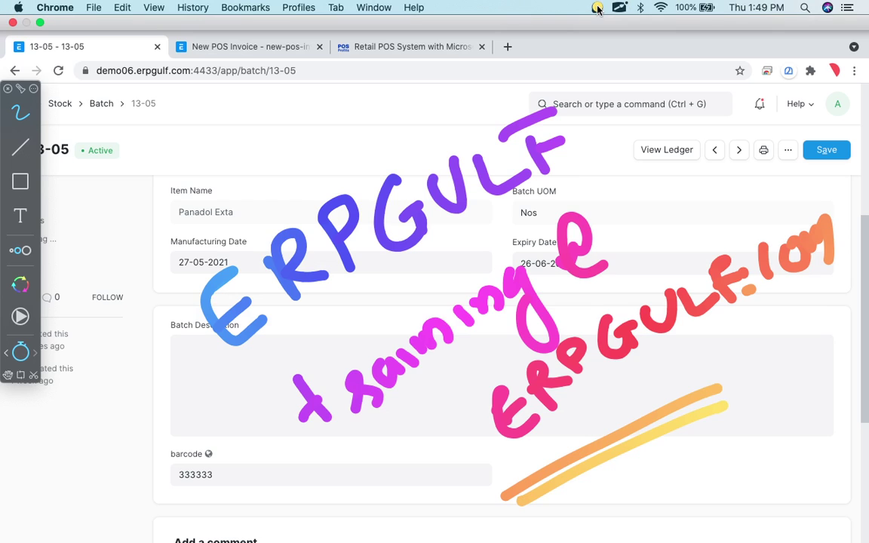